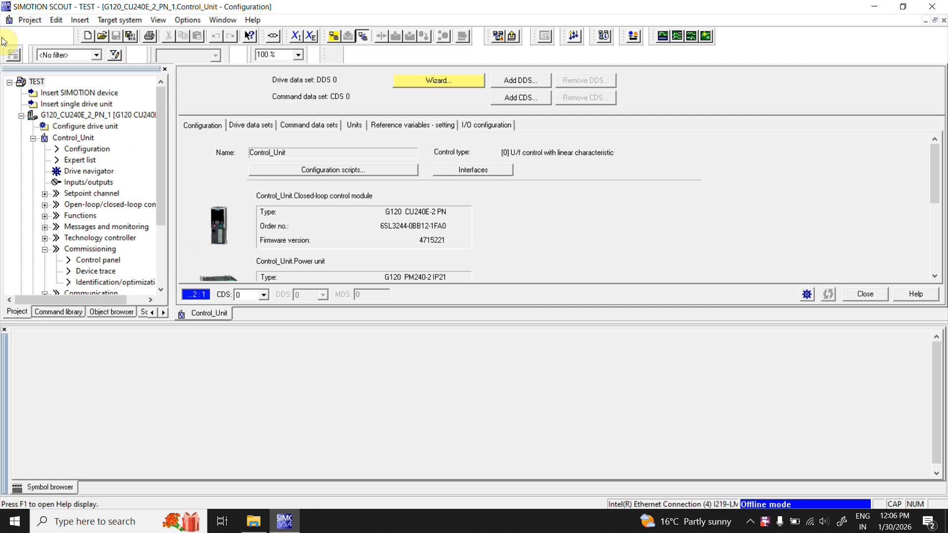
- Create a new project named Project
{"action": "left_click", "coordinate": [37, 21]}
{"action": "left_click", "coordinate": [57, 29]}
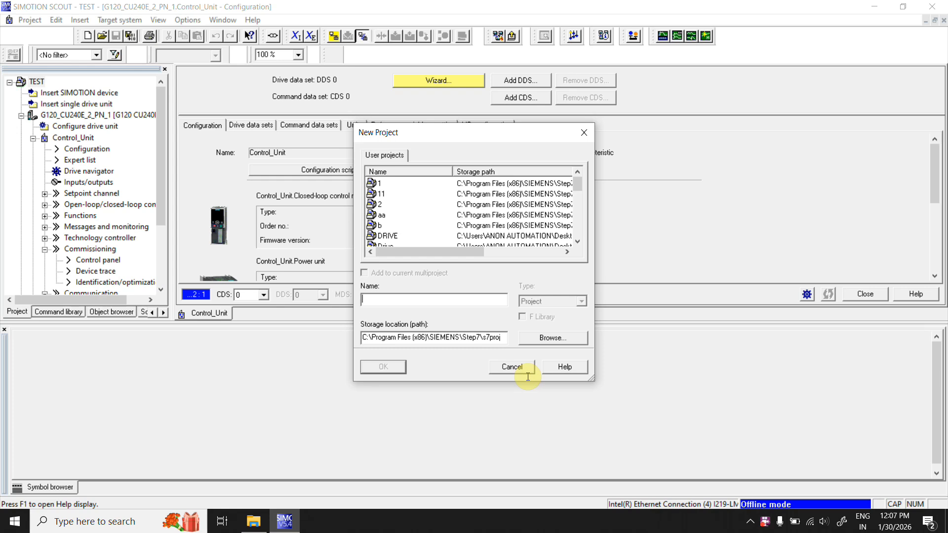
{"action": "type", "text": "Priject"}
{"action": "key", "text": "BackSpace"}
{"action": "key", "text": "BackSpace"}
{"action": "key", "text": "BackSpace"}
{"action": "key", "text": "BackSpace"}
{"action": "key", "text": "BackSpace"}
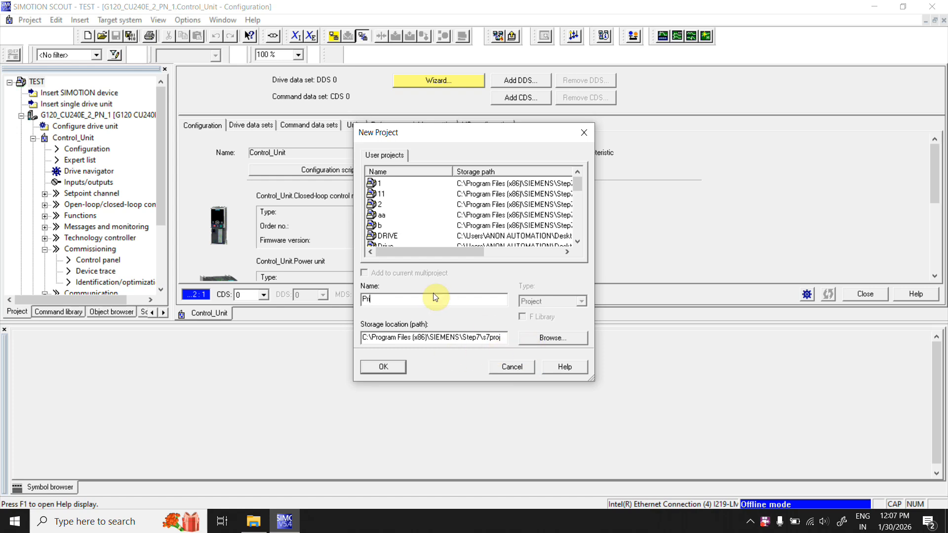
{"action": "type", "text": "oject"}
{"action": "left_click", "coordinate": [390, 372]}
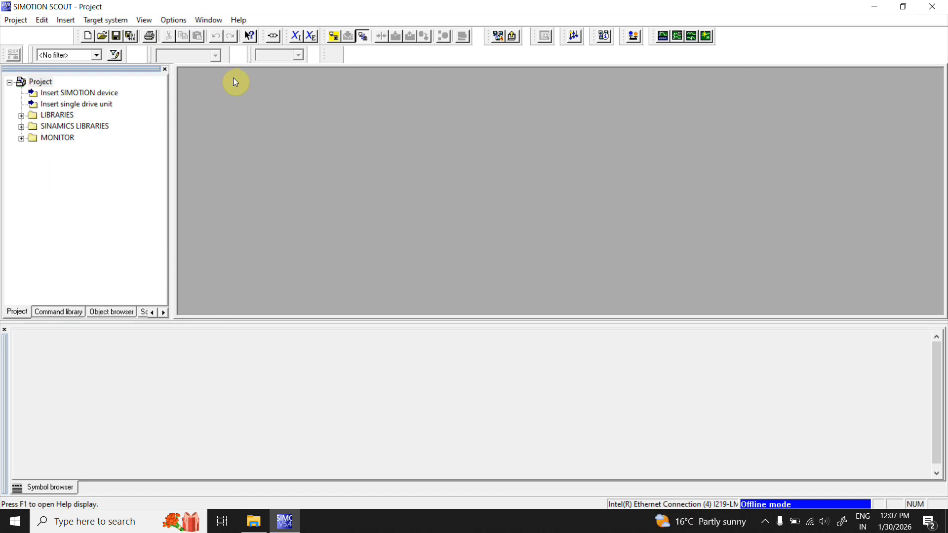
- Search for accessible drive nodes on the Ethernet network until the drive unit is listed
{"action": "left_click", "coordinate": [603, 36]}
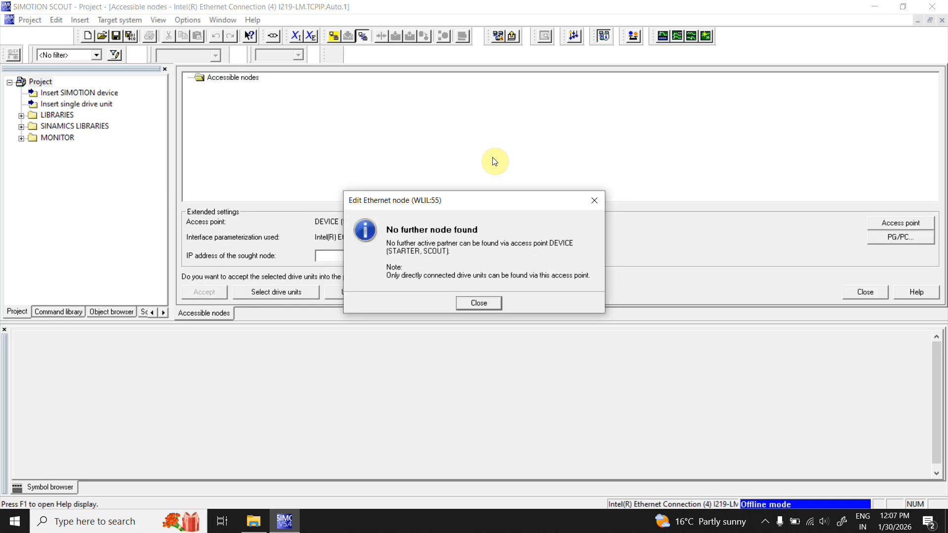
{"action": "left_click", "coordinate": [477, 303]}
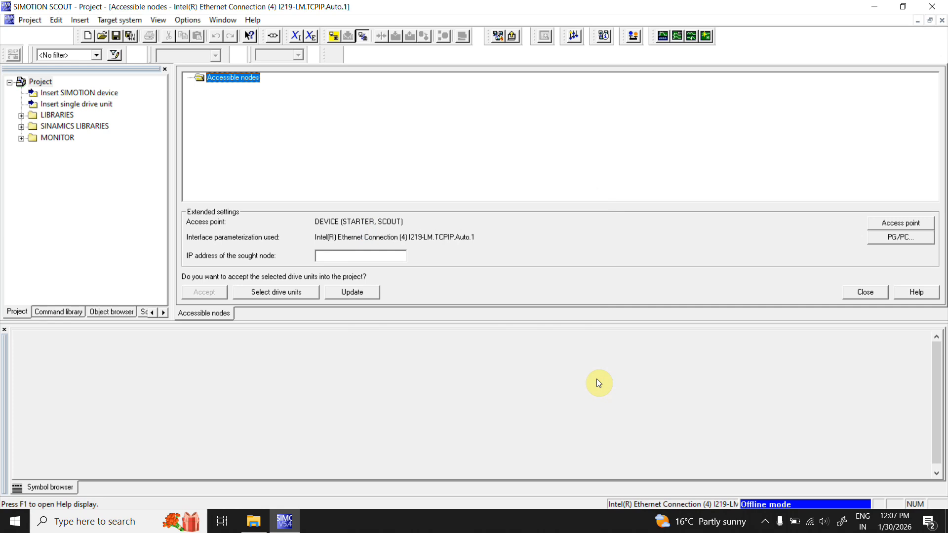
{"action": "left_click", "coordinate": [604, 35]}
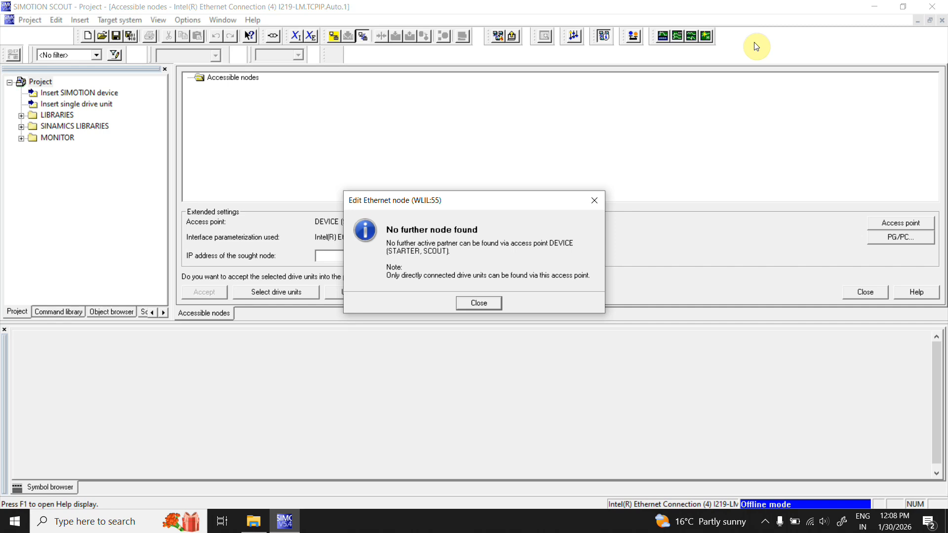
{"action": "key", "text": "Return"}
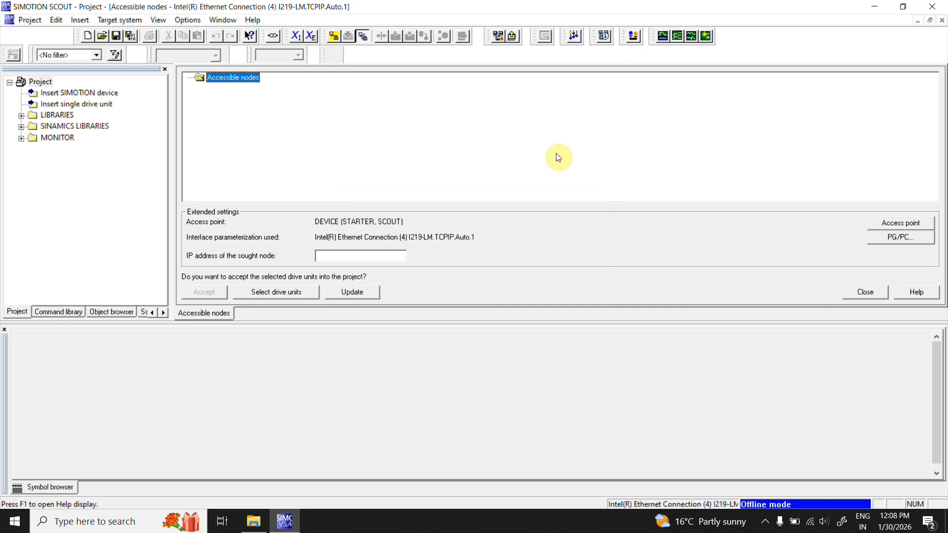
{"action": "left_click", "coordinate": [603, 35]}
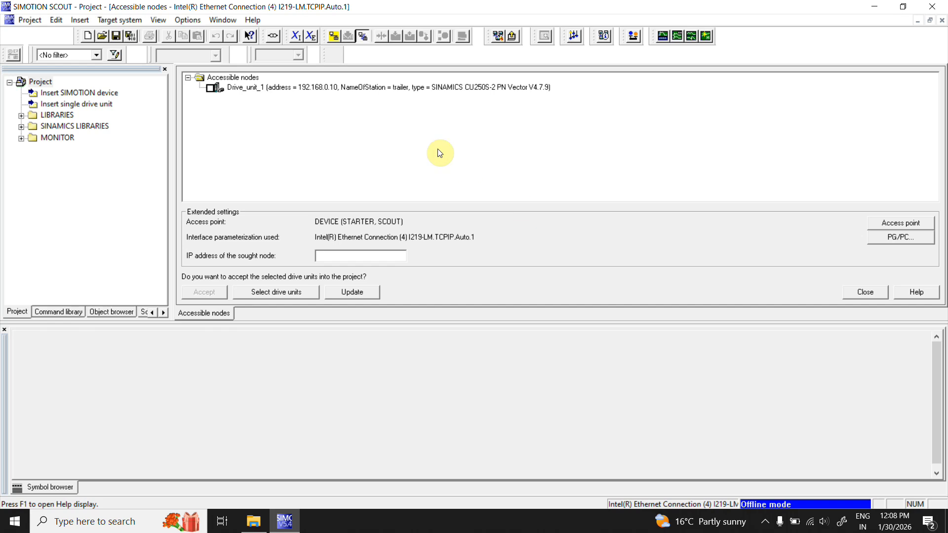
- Edit the drive unit's Ethernet node, setting its IP address to 192.168.0.20 and assigning the IP configuration
{"action": "left_click", "coordinate": [381, 87]}
{"action": "right_click", "coordinate": [477, 109]}
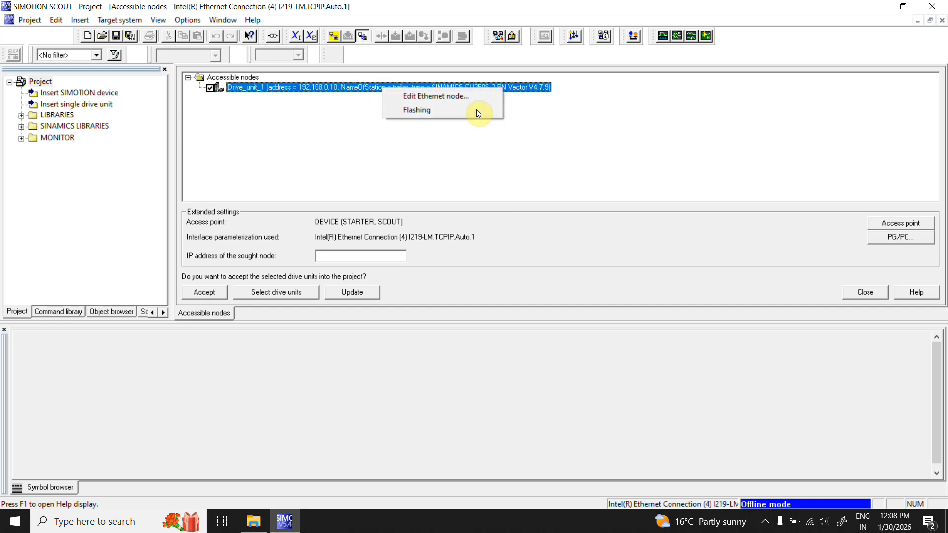
{"action": "left_click", "coordinate": [409, 98]}
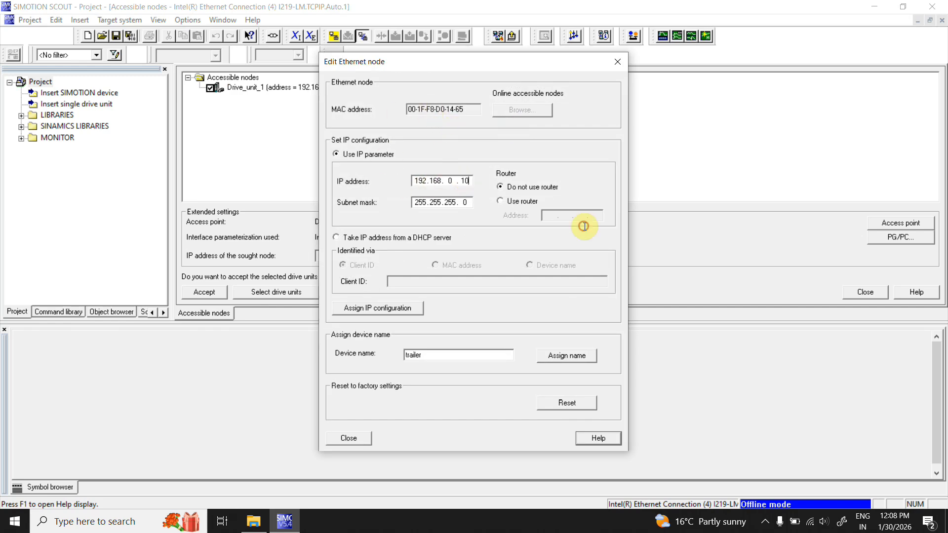
{"action": "key", "text": "BackSpace"}
{"action": "key", "text": "BackSpace"}
{"action": "type", "text": "20"}
{"action": "left_click", "coordinate": [377, 309]}
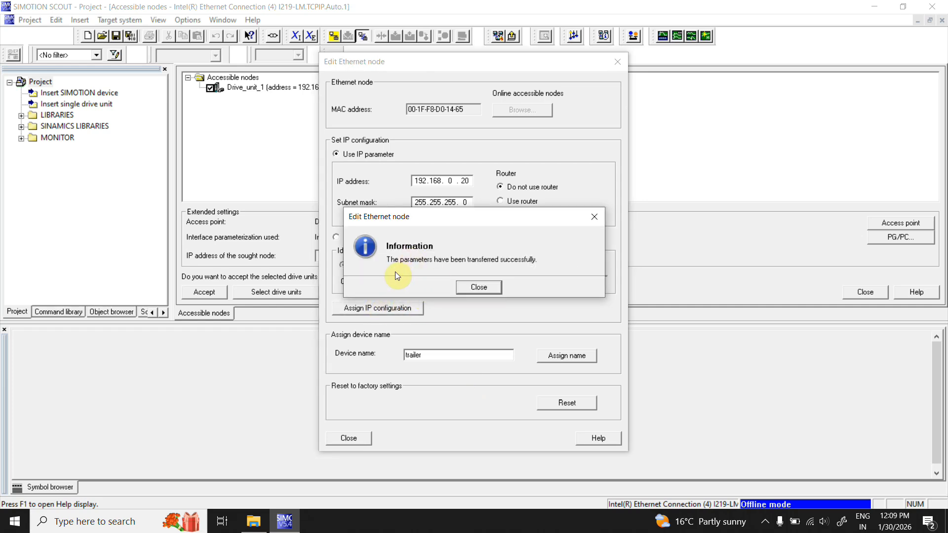
{"action": "left_click", "coordinate": [487, 289]}
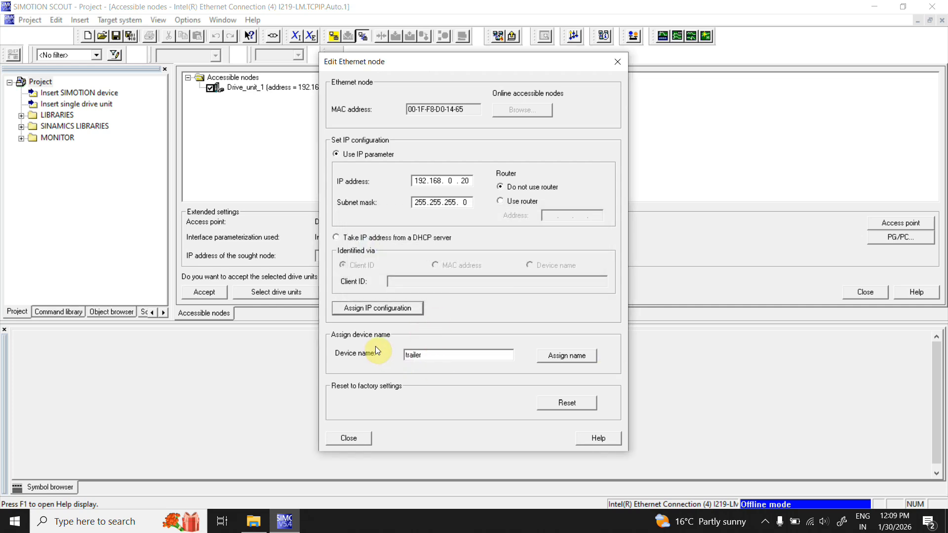
- Set the drive's device name to Project, assign the name, and close the Ethernet node editor
{"action": "left_click", "coordinate": [434, 356]}
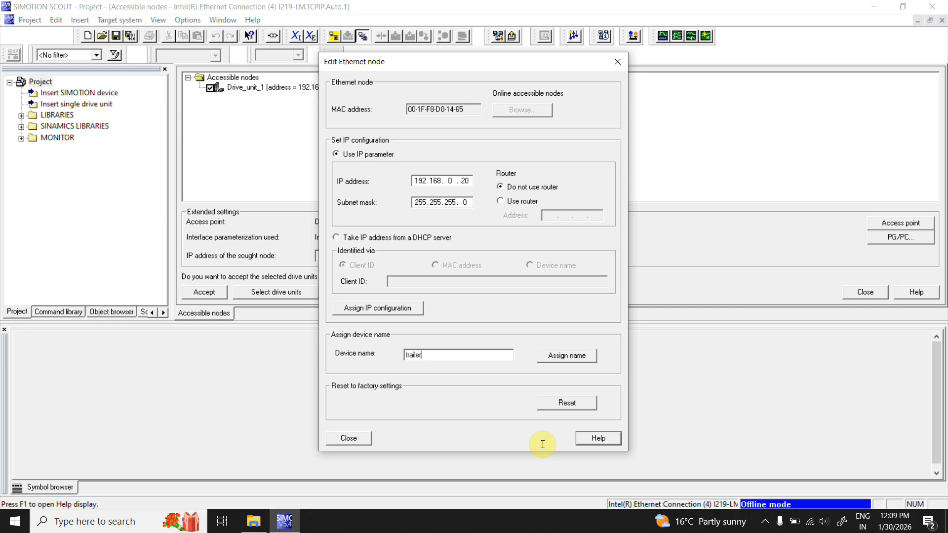
{"action": "key", "text": "BackSpace"}
{"action": "key", "text": "BackSpace"}
{"action": "key", "text": "BackSpace"}
{"action": "key", "text": "BackSpace"}
{"action": "key", "text": "BackSpace"}
{"action": "key", "text": "BackSpace"}
{"action": "key", "text": "BackSpace"}
{"action": "type", "text": "Projec"}
{"action": "left_click", "coordinate": [564, 357]}
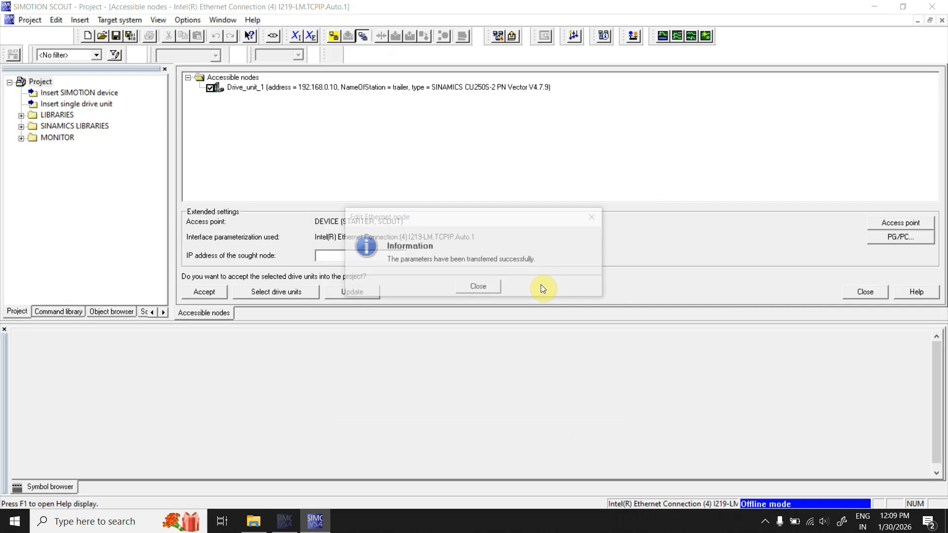
{"action": "left_click", "coordinate": [497, 290]}
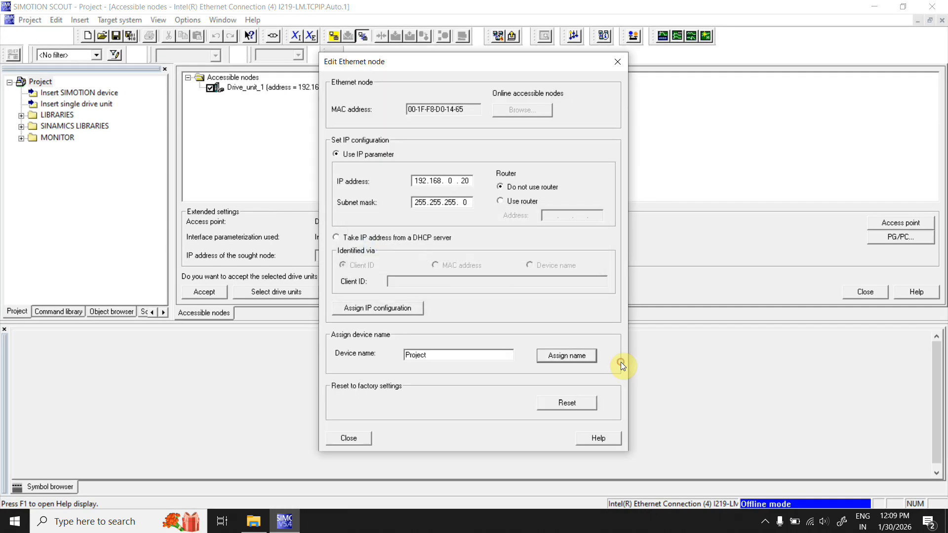
{"action": "left_click", "coordinate": [367, 436]}
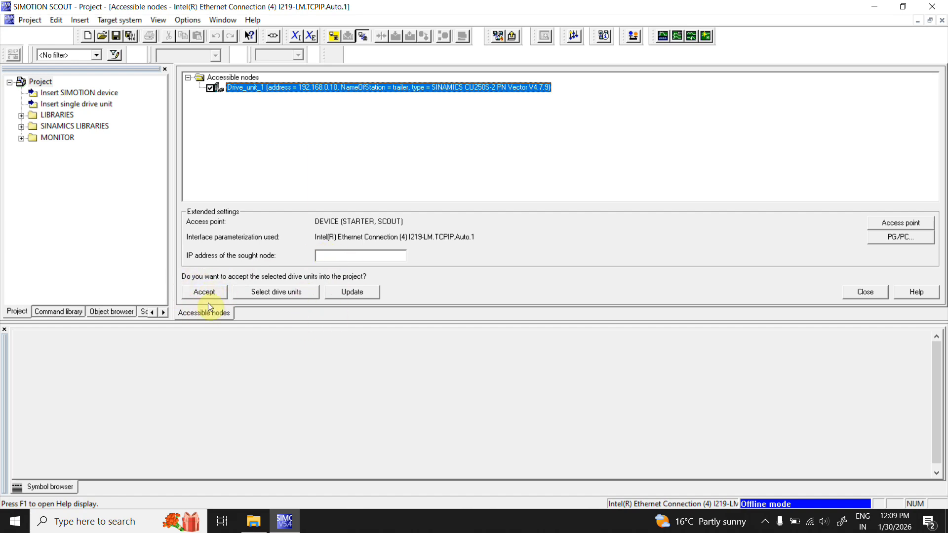
- Refresh the accessible nodes, select the drive unit and accept it into the project
{"action": "left_click", "coordinate": [360, 296]}
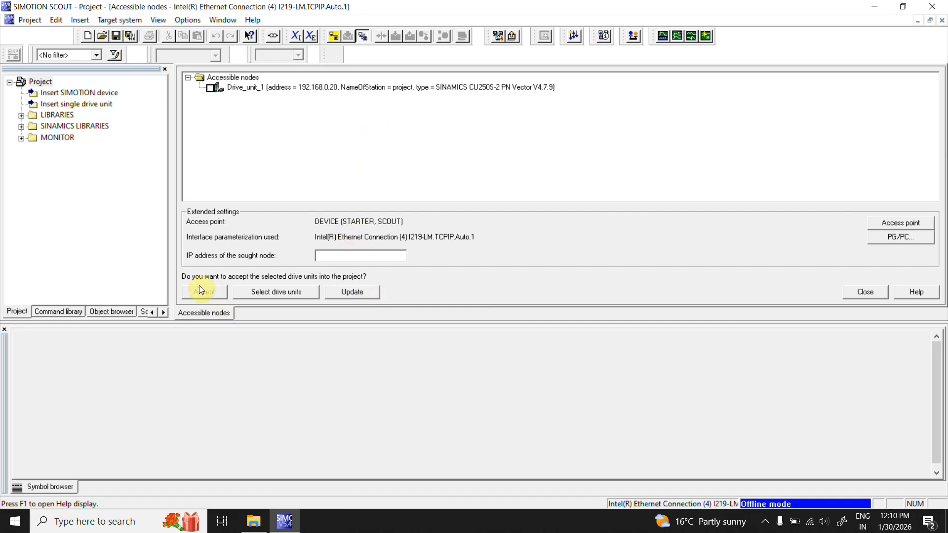
{"action": "left_click", "coordinate": [408, 89]}
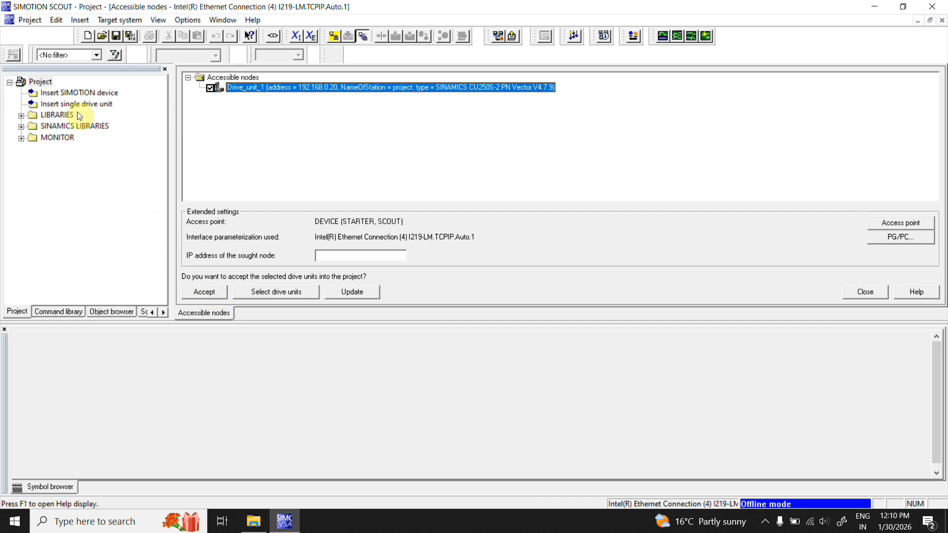
{"action": "left_click", "coordinate": [222, 291]}
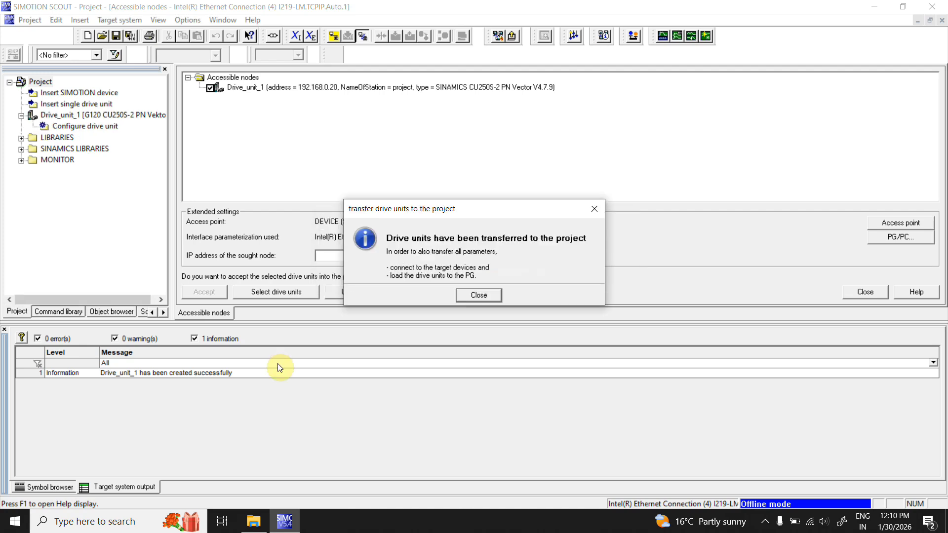
{"action": "left_click", "coordinate": [477, 296]}
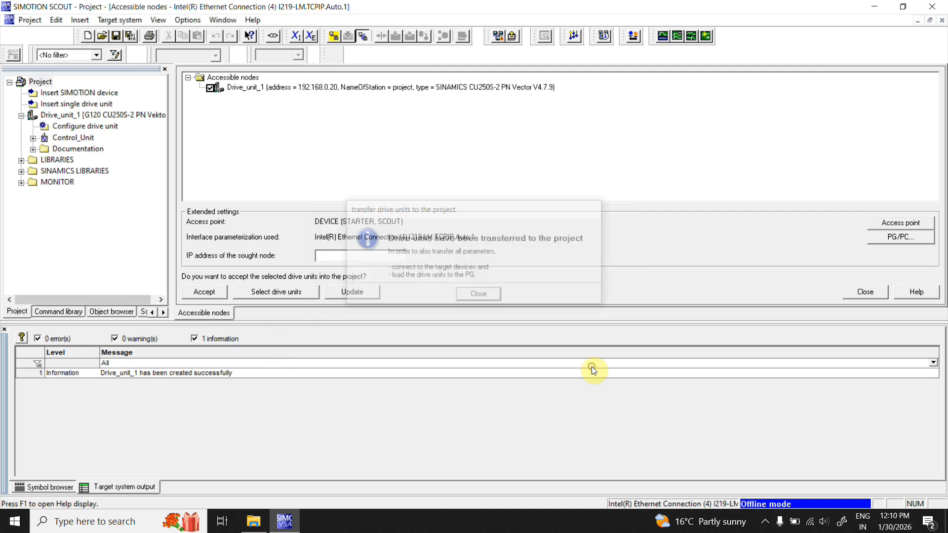
- Connect the project's drive unit to the target device online
{"action": "left_click", "coordinate": [100, 116]}
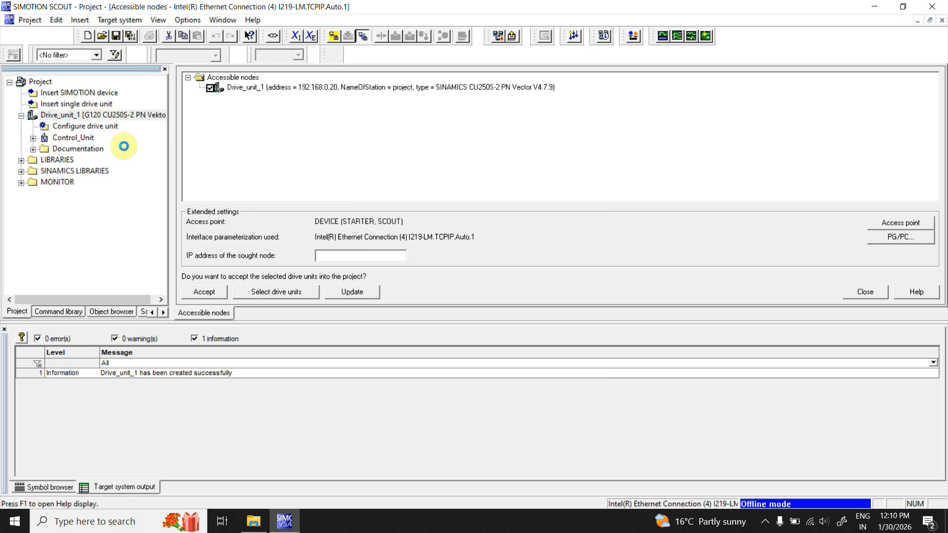
{"action": "right_click", "coordinate": [123, 147]}
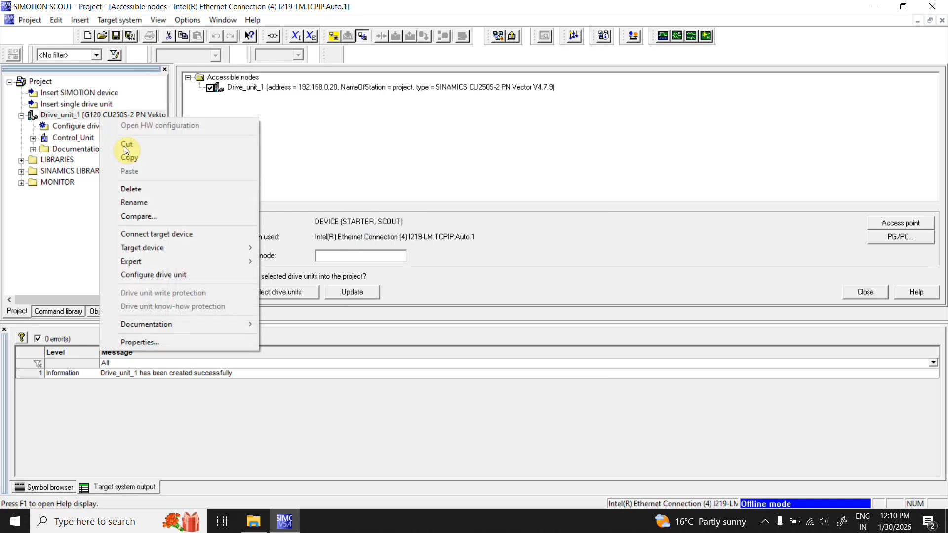
{"action": "left_click", "coordinate": [142, 236]}
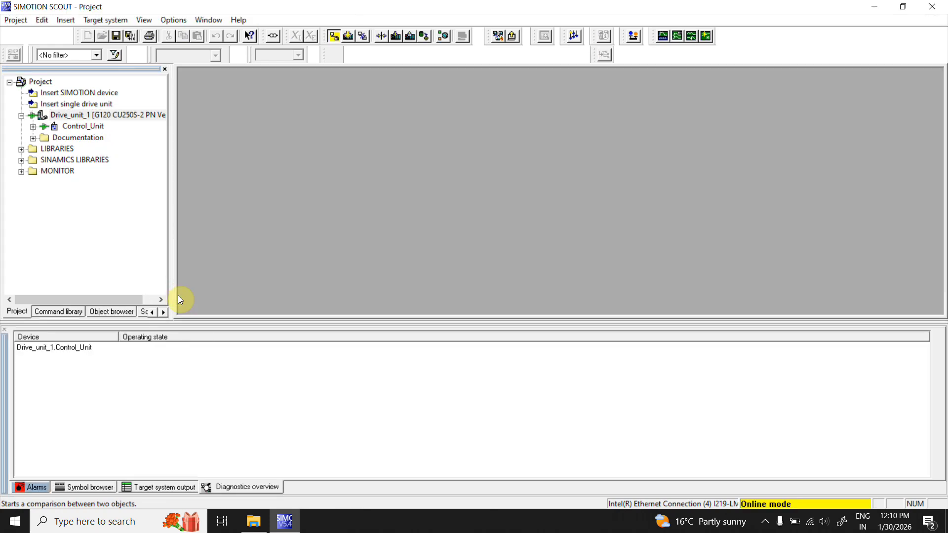
- Expand the Control_Unit and Documentation folders, then load the drive unit's data to the PG
{"action": "left_click", "coordinate": [32, 128]}
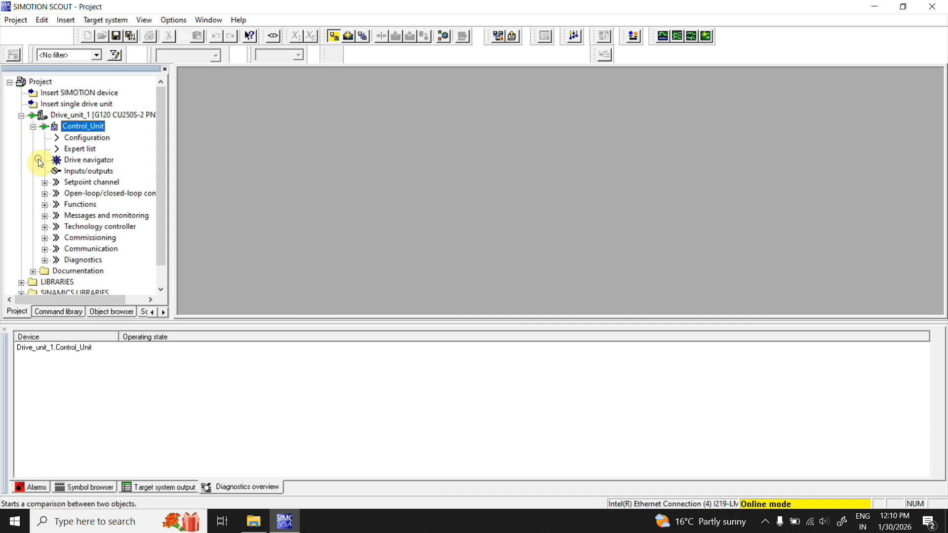
{"action": "left_click", "coordinate": [33, 271]}
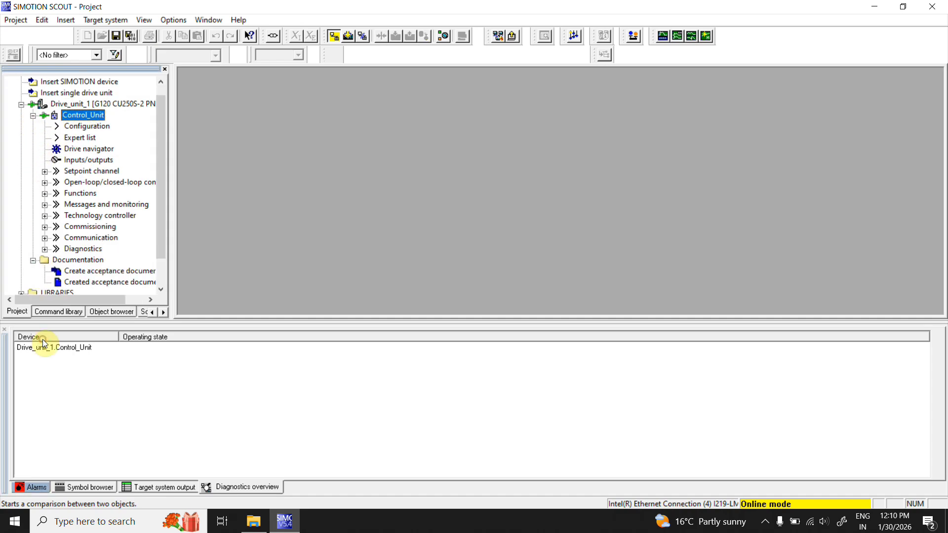
{"action": "left_click", "coordinate": [115, 105]}
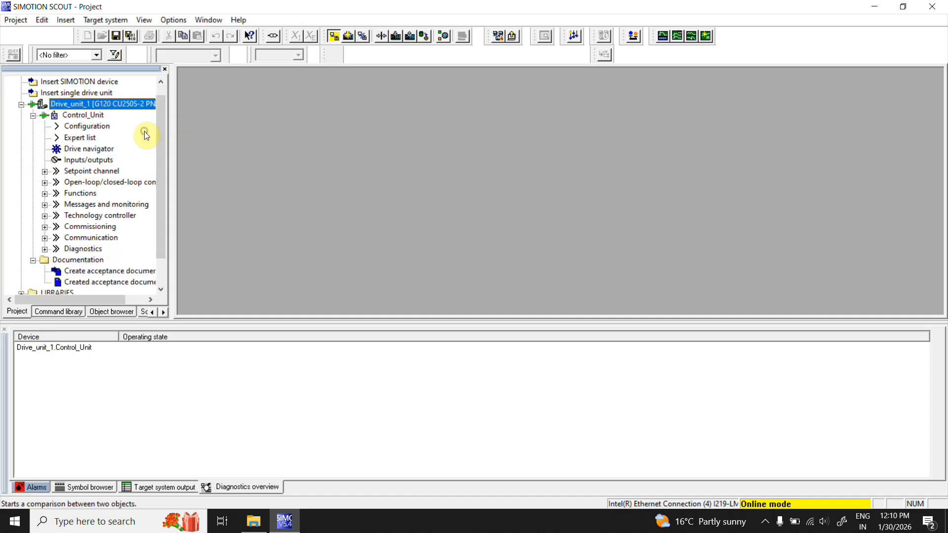
{"action": "left_click", "coordinate": [412, 36]}
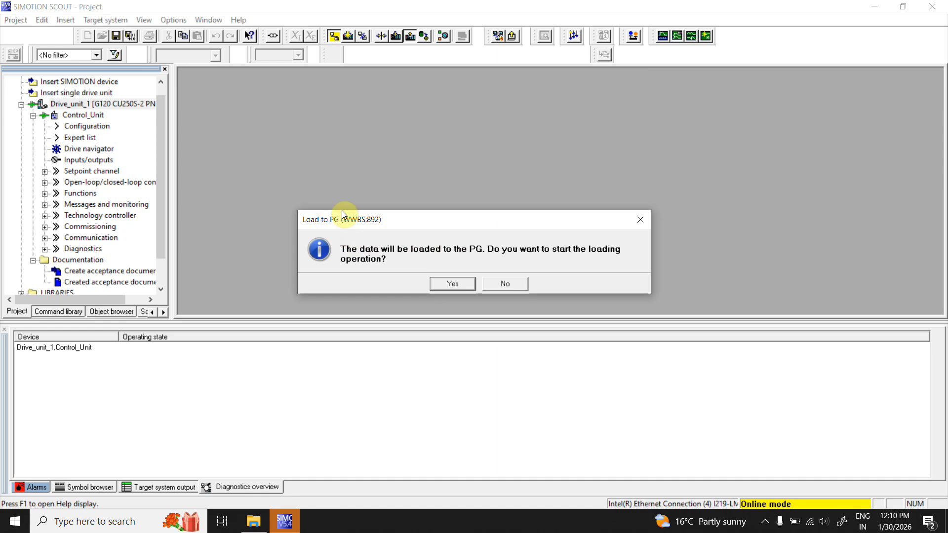
{"action": "left_click", "coordinate": [458, 287]}
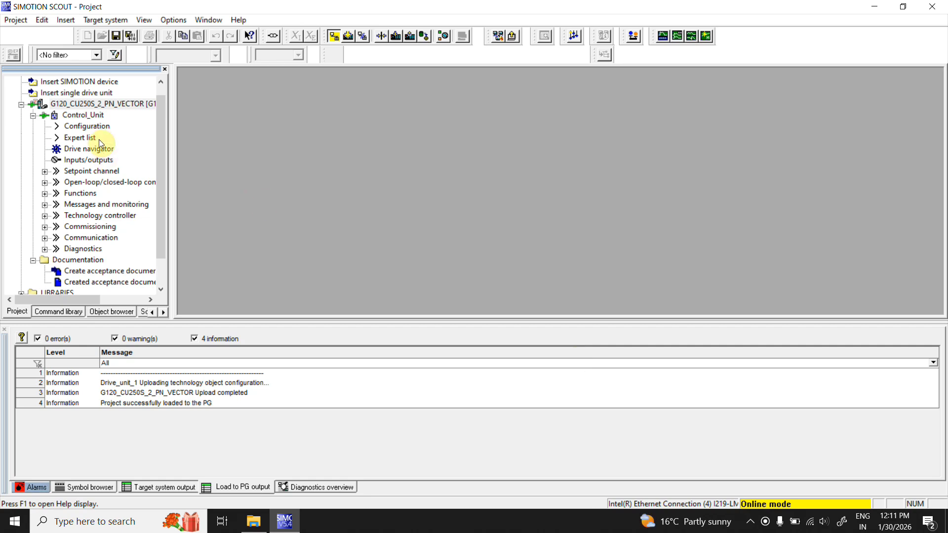
- Open the Control_Unit's expert list and enlarge its pane to view the parameters
{"action": "double_click", "coordinate": [121, 137]}
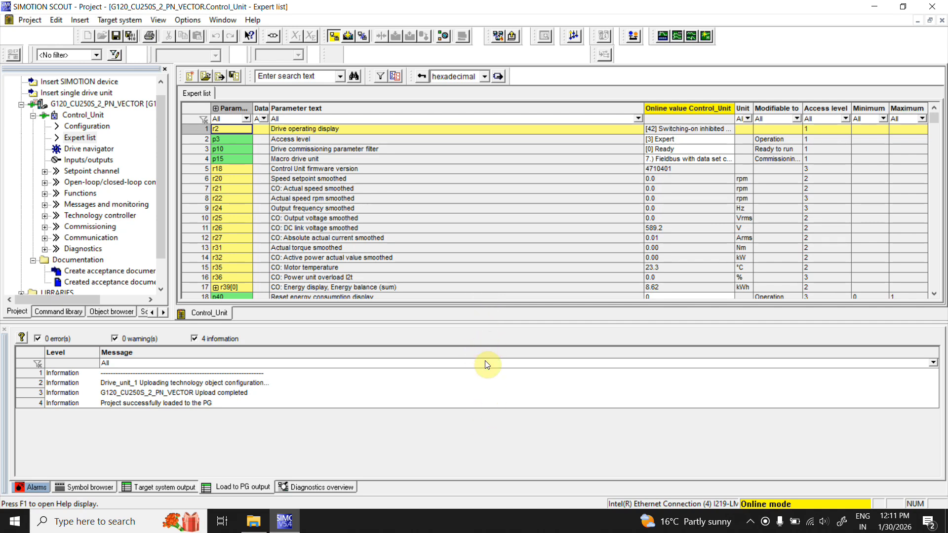
{"action": "left_click_drag", "start_coordinate": [488, 349], "coordinate": [630, 531]}
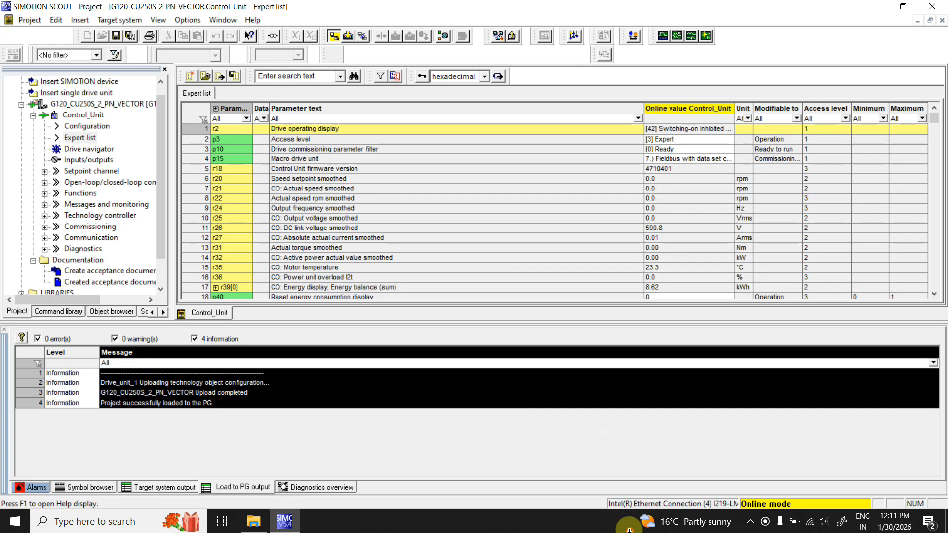
{"action": "left_click_drag", "start_coordinate": [489, 327], "coordinate": [616, 387]}
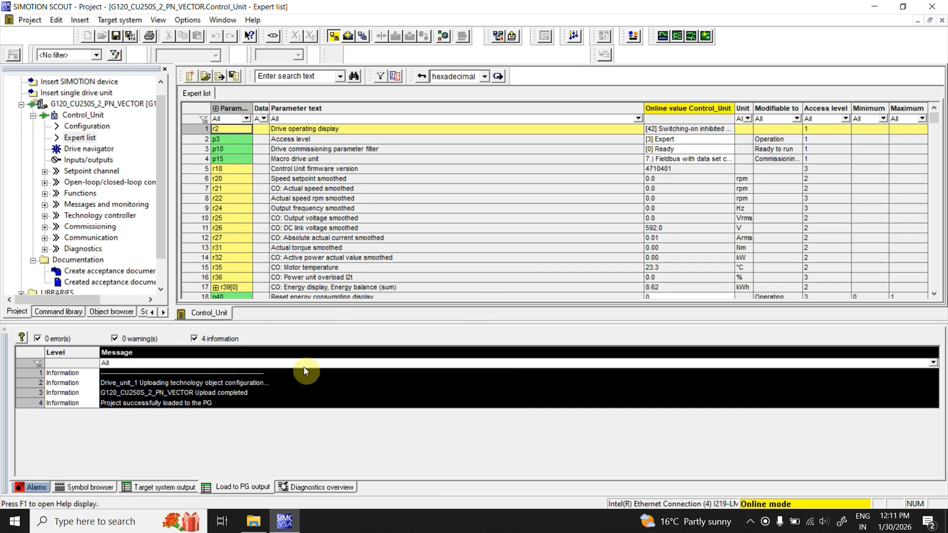
{"action": "left_click", "coordinate": [327, 330]}
{"action": "left_click", "coordinate": [420, 351]}
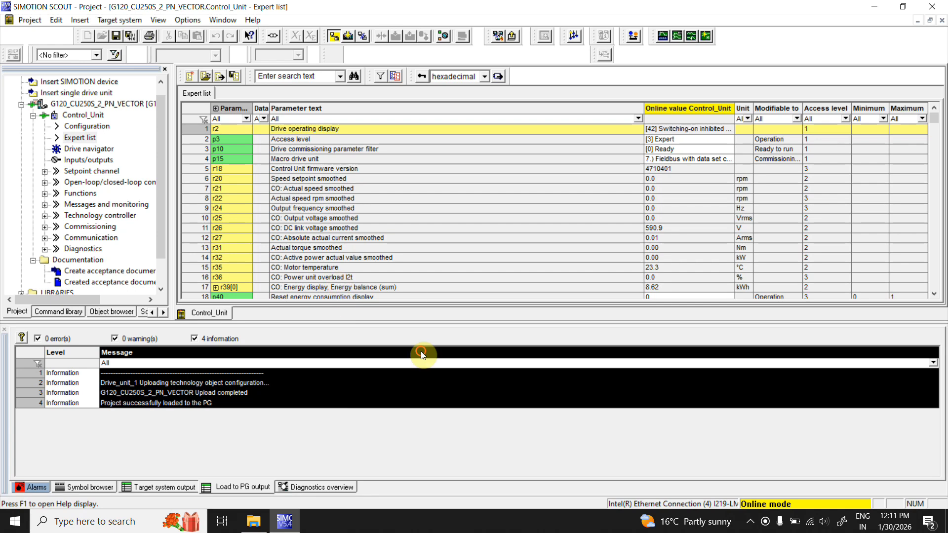
{"action": "left_click", "coordinate": [343, 276]}
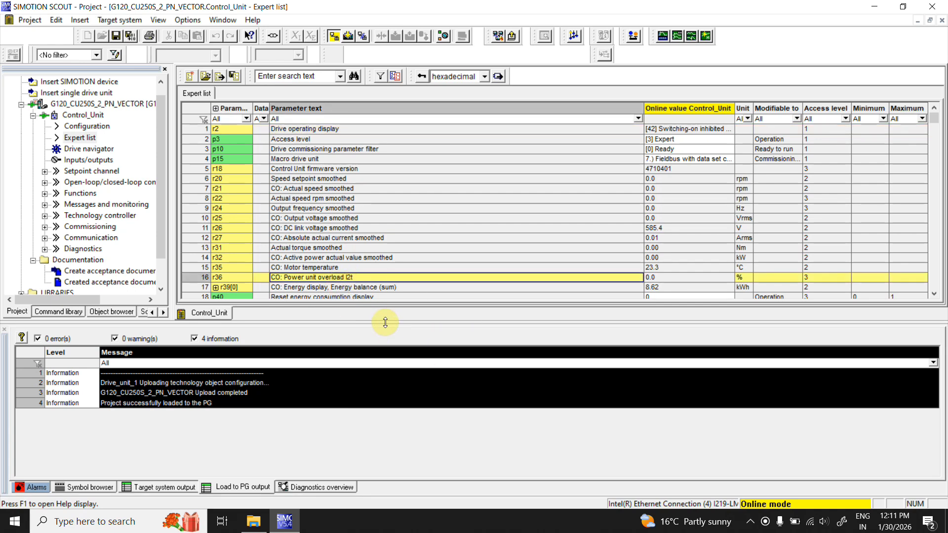
{"action": "mouse_move", "coordinate": [385, 325]}
{"action": "left_mouse_down"}
{"action": "mouse_move", "coordinate": [406, 523]}
{"action": "mouse_move", "coordinate": [406, 447]}
{"action": "left_mouse_up"}
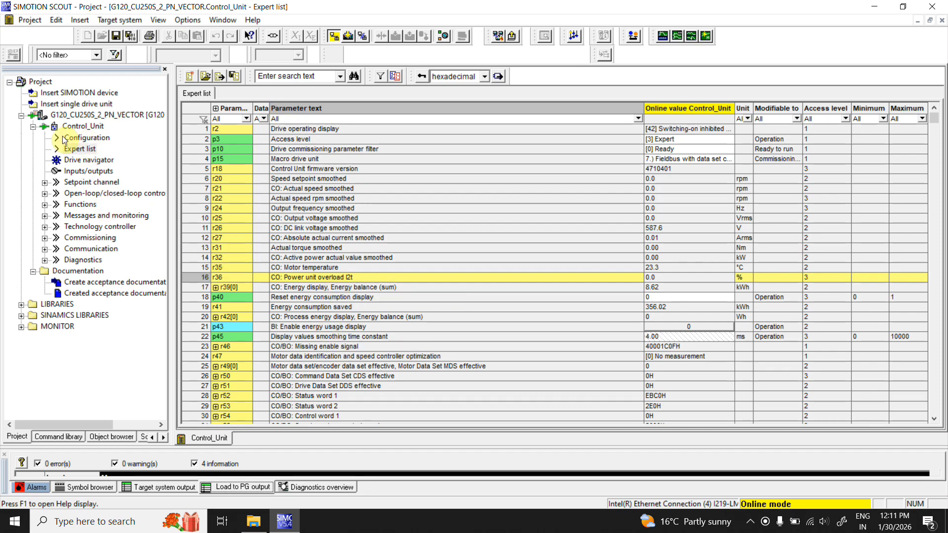
- Open the Control_Unit's configuration view
{"action": "left_click", "coordinate": [81, 138]}
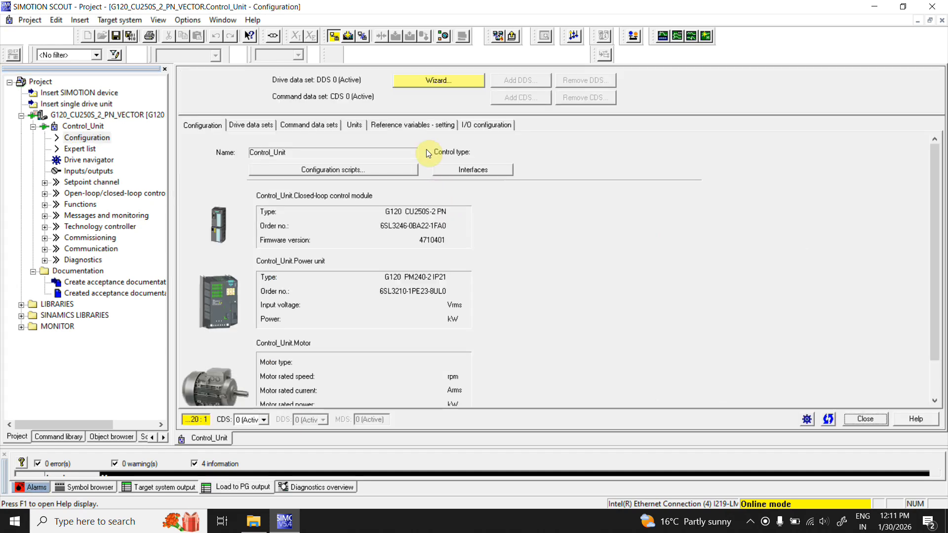
- Start the drive configuration wizard and set the application class to [0] Expert
{"action": "left_click", "coordinate": [436, 81]}
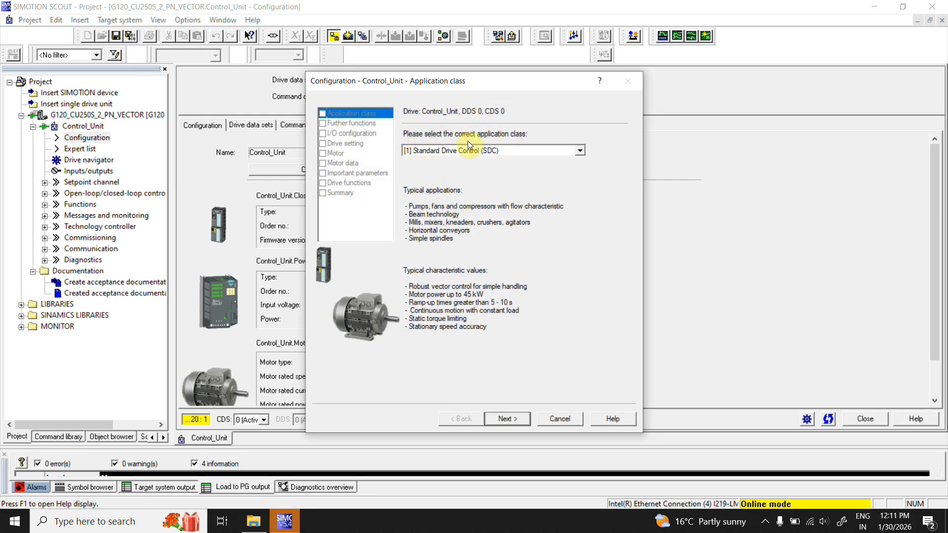
{"action": "left_click", "coordinate": [579, 153]}
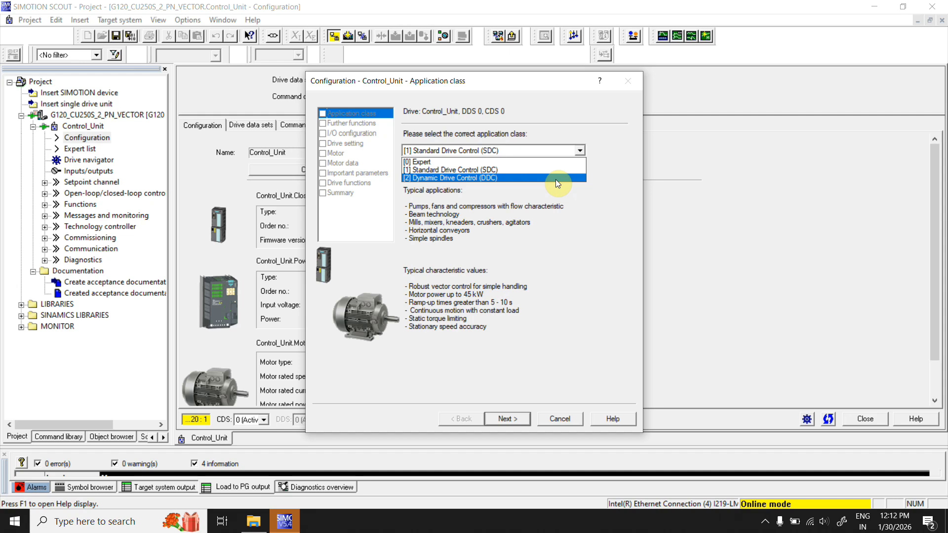
{"action": "left_click", "coordinate": [532, 161]}
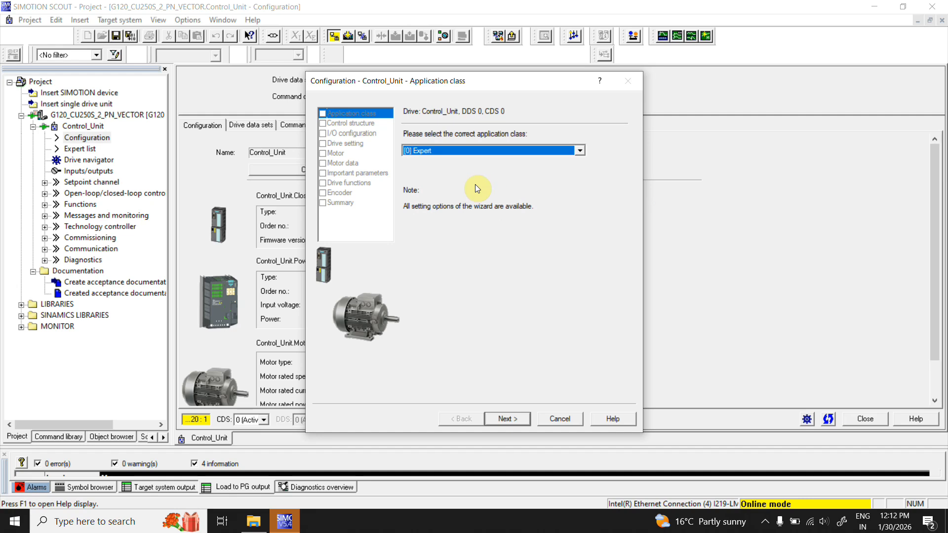
{"action": "left_click", "coordinate": [512, 420]}
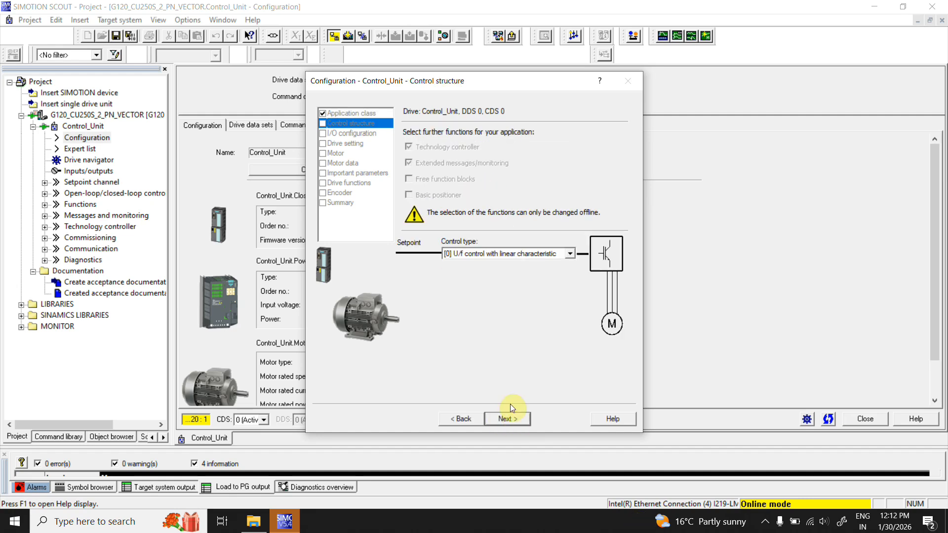
- Confirm [0] U/f control with linear characteristic as the control type and advance to I/O configuration
{"action": "left_click", "coordinate": [570, 253]}
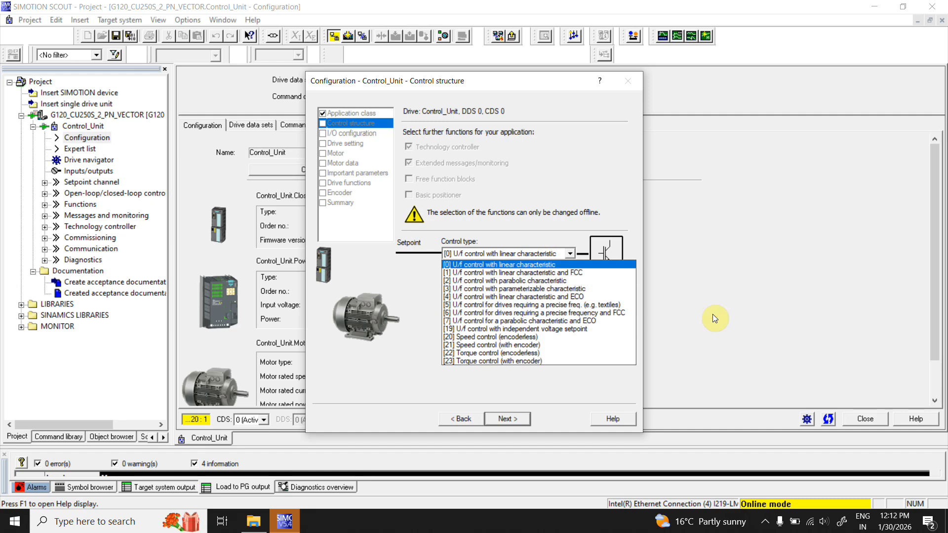
{"action": "left_click", "coordinate": [697, 337]}
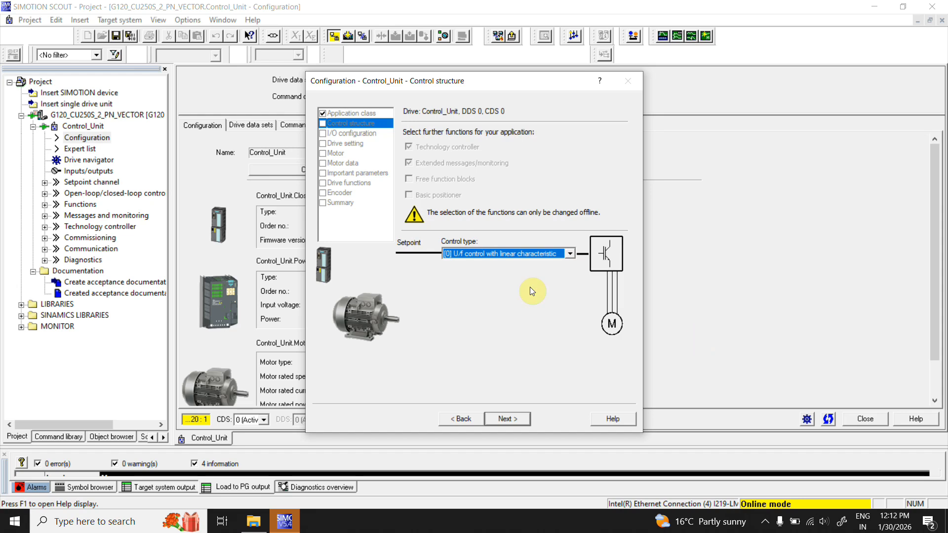
{"action": "left_click", "coordinate": [524, 421]}
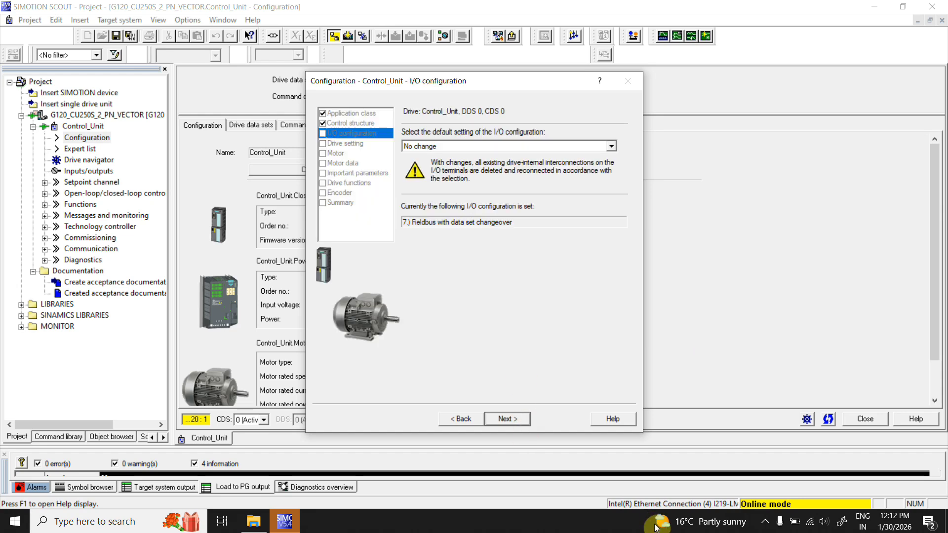
- Set the default I/O configuration setting to No change and advance to the drive settings
{"action": "left_click", "coordinate": [612, 149]}
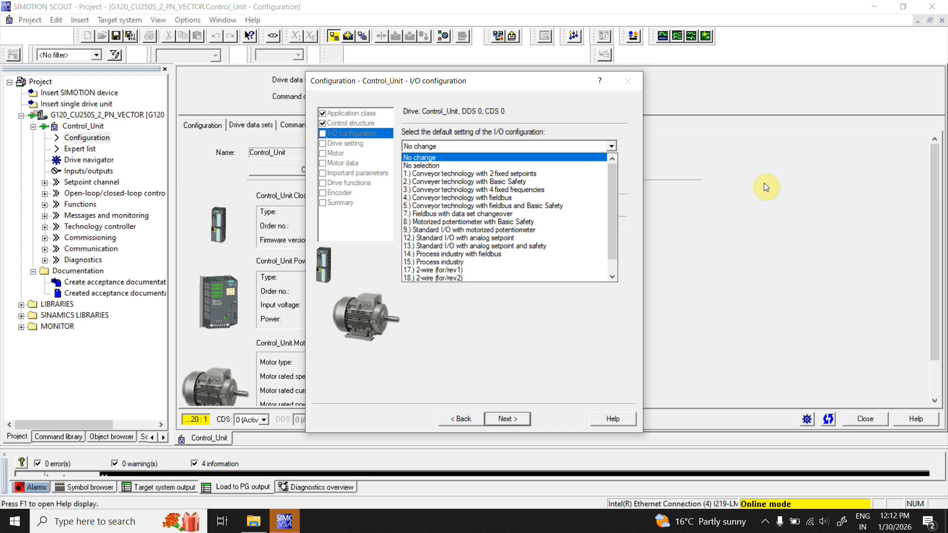
{"action": "left_click", "coordinate": [593, 215]}
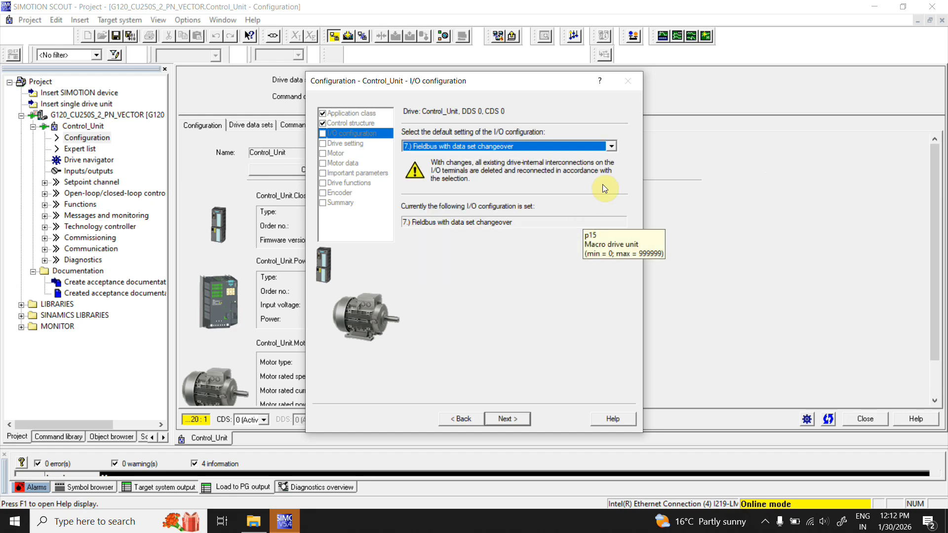
{"action": "left_click", "coordinate": [610, 145]}
{"action": "left_click_drag", "start_coordinate": [612, 180], "coordinate": [606, 152]}
{"action": "left_click", "coordinate": [574, 157]}
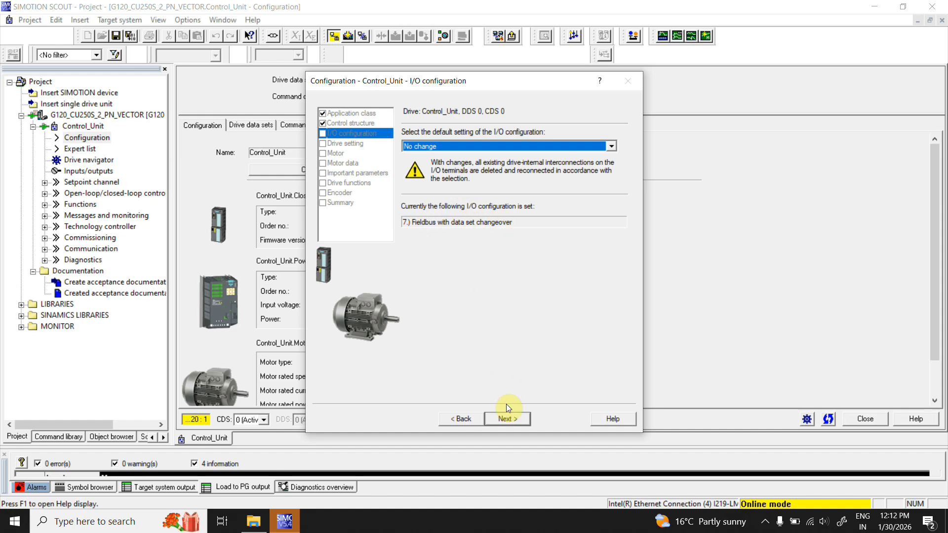
{"action": "left_click", "coordinate": [505, 420]}
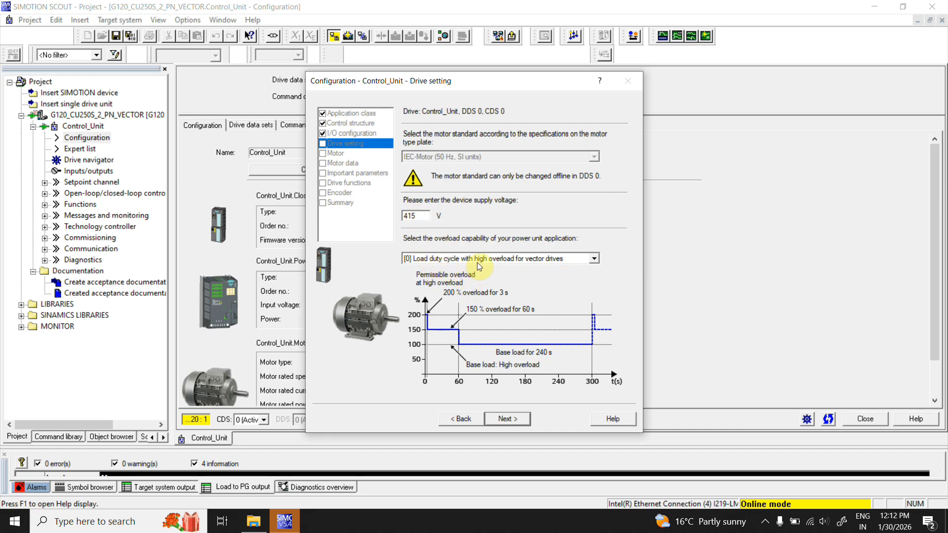
- Accept the drive settings and choose to enter motor data manually for the induction motor
{"action": "left_click", "coordinate": [522, 420]}
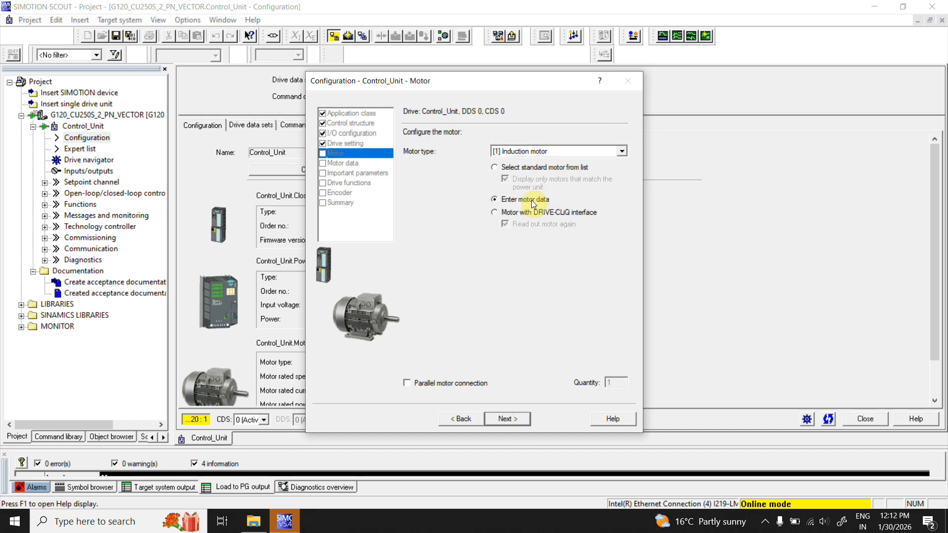
{"action": "left_click", "coordinate": [511, 171]}
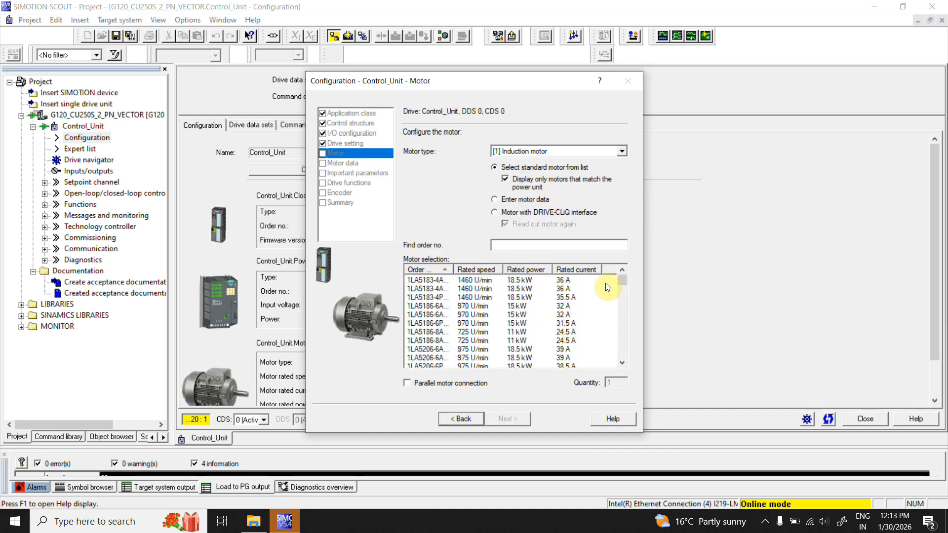
{"action": "left_click", "coordinate": [496, 197]}
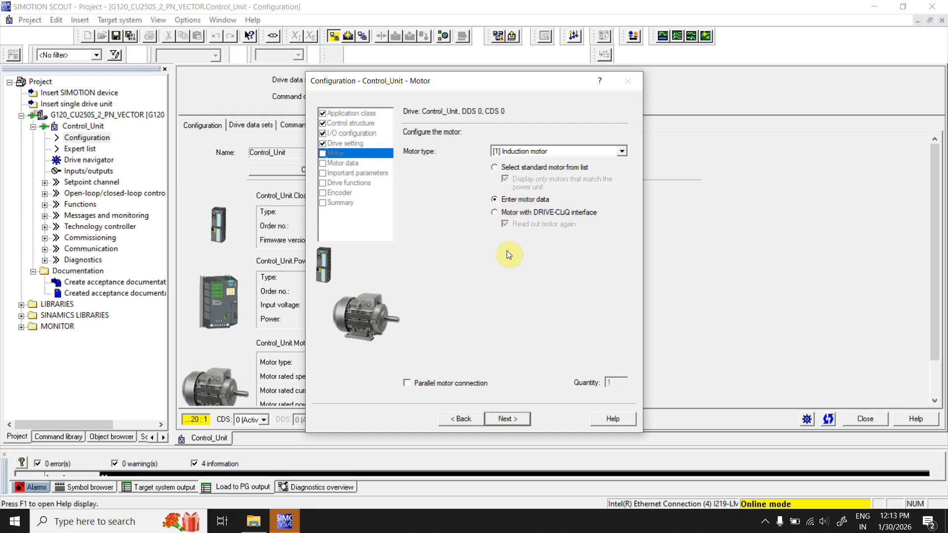
{"action": "left_click", "coordinate": [504, 418]}
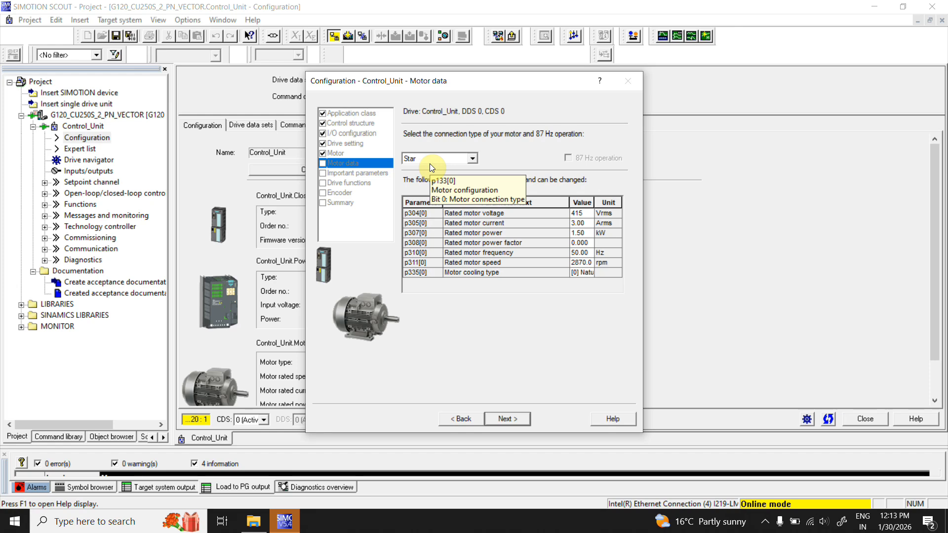
- Set the rated motor current in the motor data table to 3.10 Arms
{"action": "left_click", "coordinate": [580, 214]}
{"action": "left_click", "coordinate": [580, 226]}
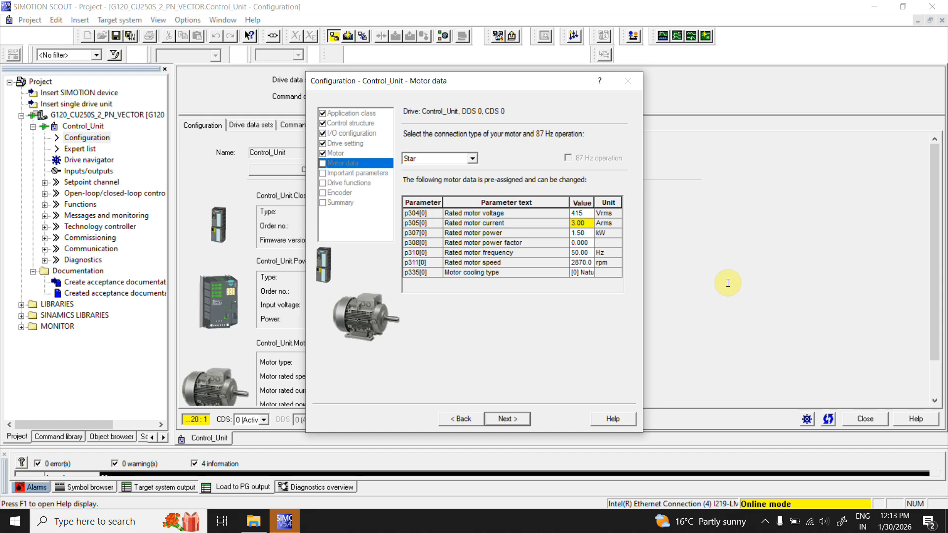
{"action": "left_click", "coordinate": [582, 223]}
{"action": "left_click", "coordinate": [580, 234]}
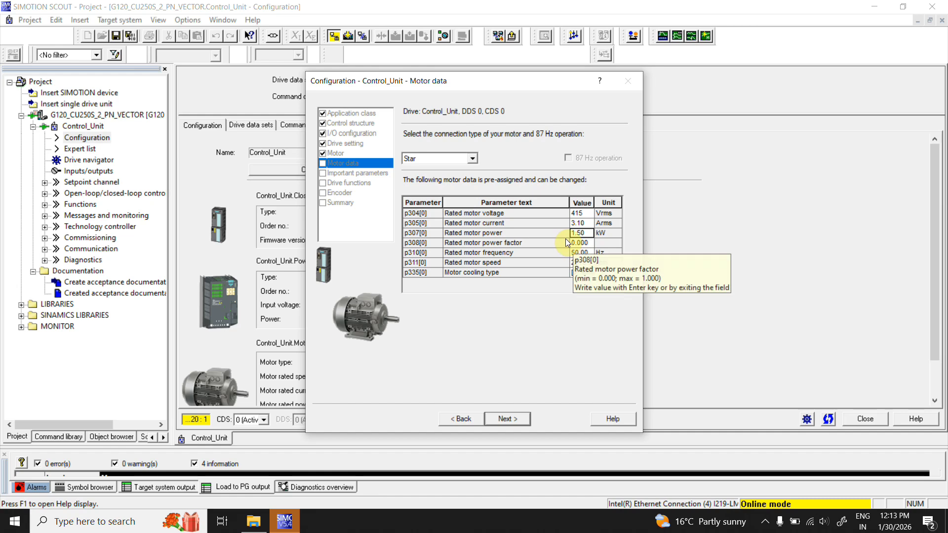
- Go through the remaining motor data values, reselect the motor cooling type, and proceed to the important parameters
{"action": "left_click", "coordinate": [579, 242]}
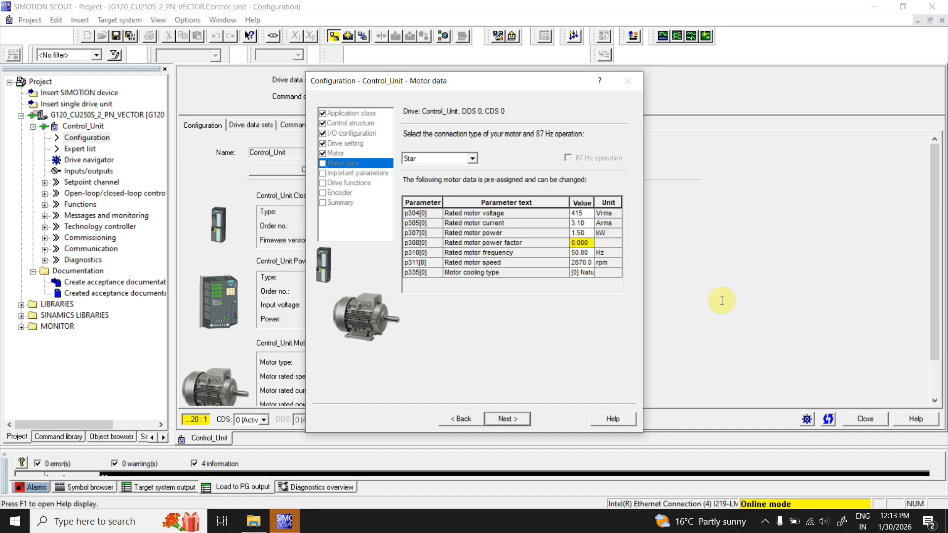
{"action": "left_click", "coordinate": [582, 254]}
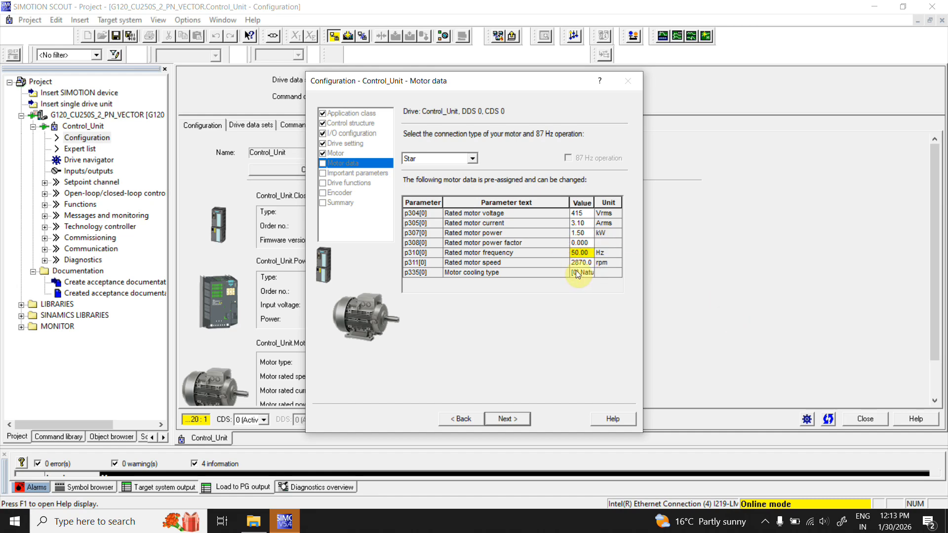
{"action": "left_click", "coordinate": [581, 263]}
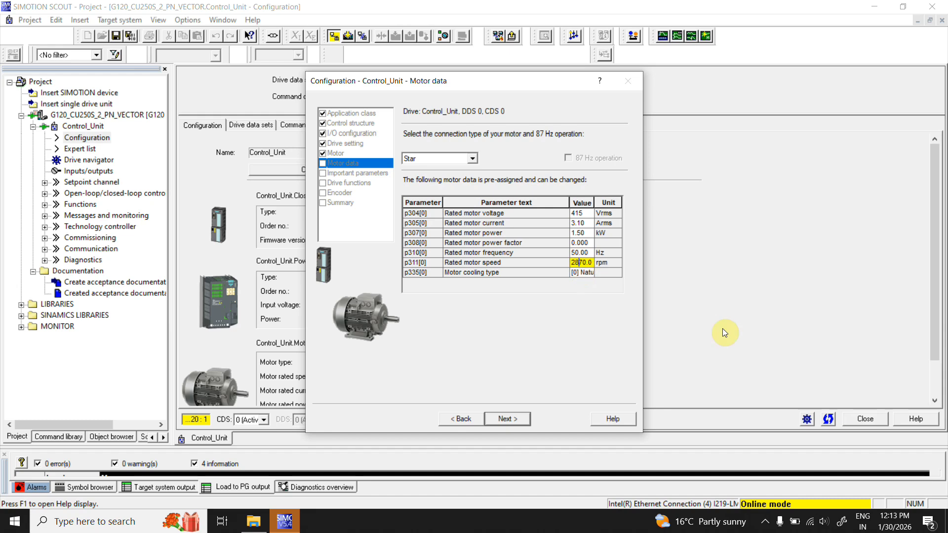
{"action": "left_click", "coordinate": [583, 263]}
{"action": "left_click", "coordinate": [585, 273]}
{"action": "left_click", "coordinate": [732, 342]}
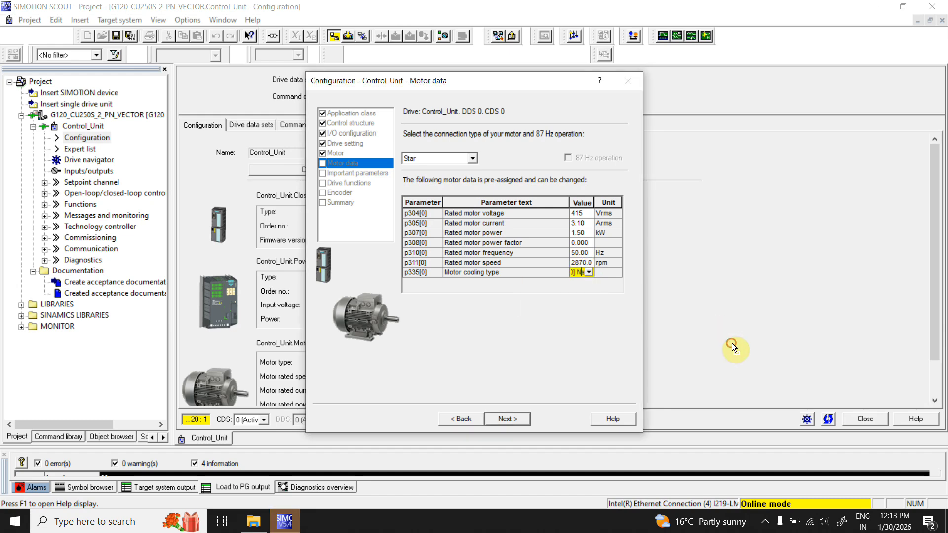
{"action": "left_click", "coordinate": [732, 343]}
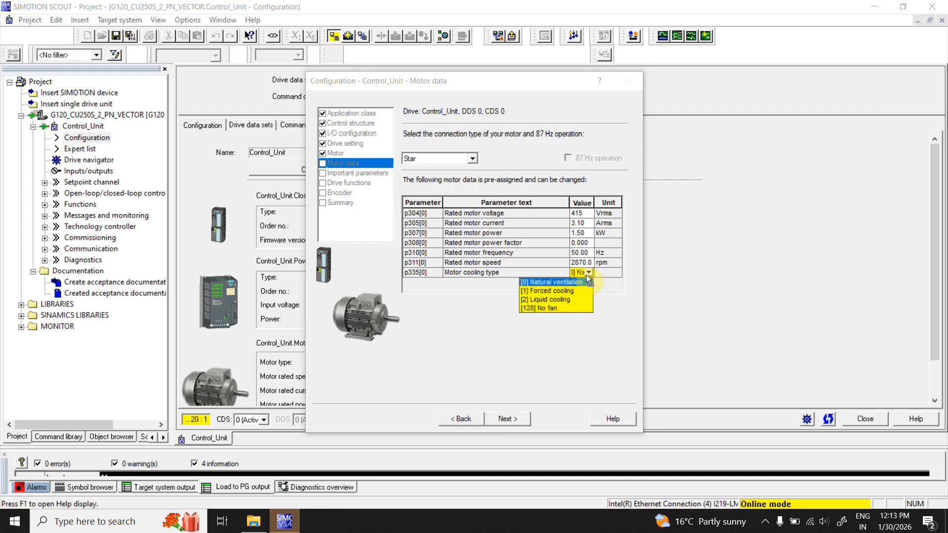
{"action": "left_click", "coordinate": [736, 336]}
{"action": "left_click", "coordinate": [519, 420]}
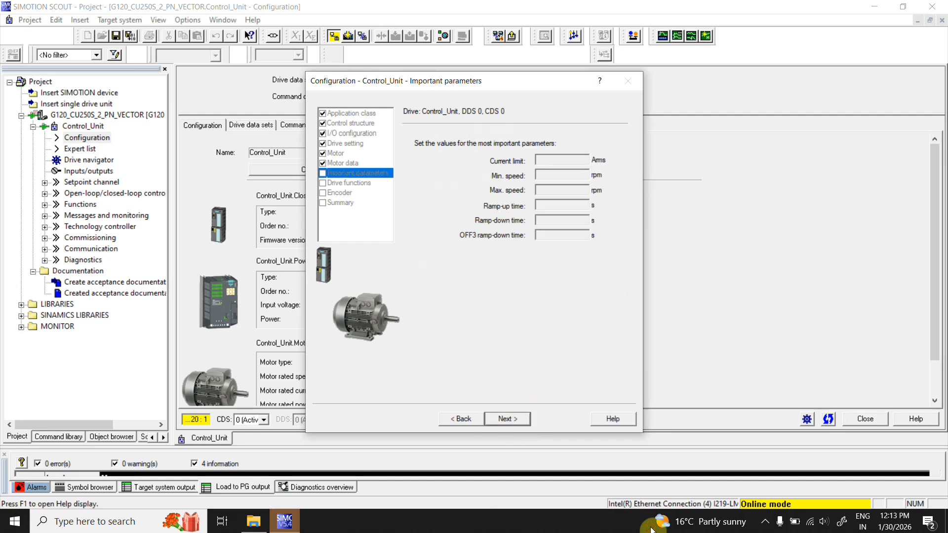
- Set the current limit to 4.00 Arms and continue to the drive functions
{"action": "left_click", "coordinate": [561, 161]}
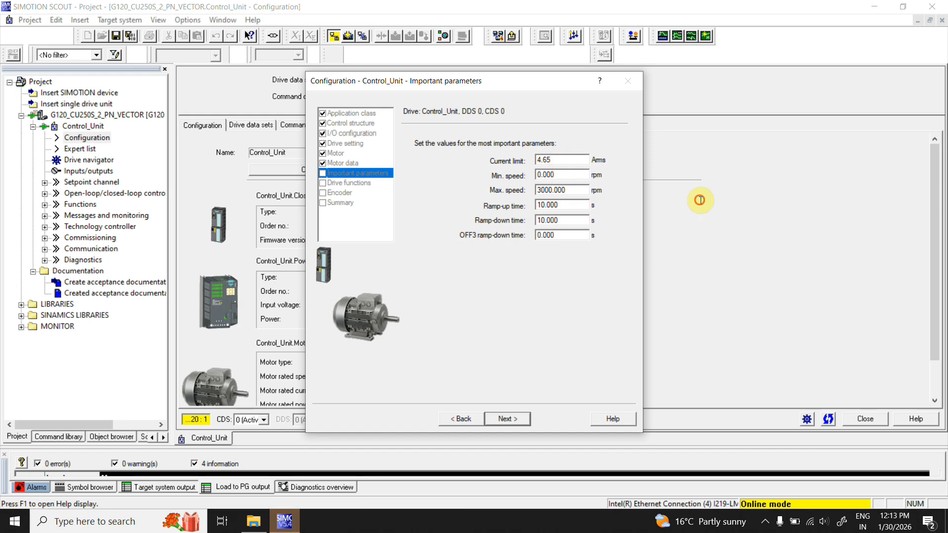
{"action": "key", "text": "BackSpace"}
{"action": "type", "text": ".0"}
{"action": "left_click", "coordinate": [558, 193]}
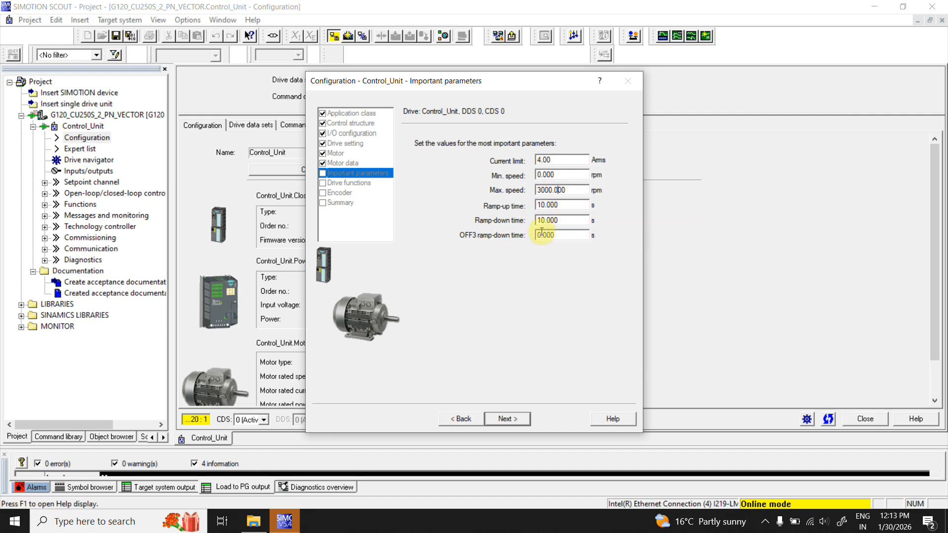
{"action": "left_click", "coordinate": [508, 419]}
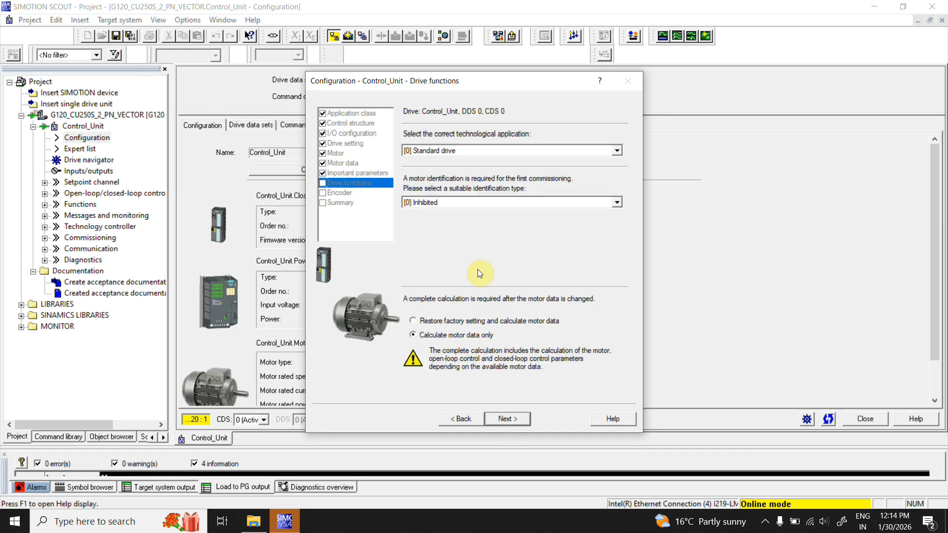
- Select [0] Standard drive as the technological application, keep identification type [0] Inhibited, and continue
{"action": "left_click", "coordinate": [618, 150]}
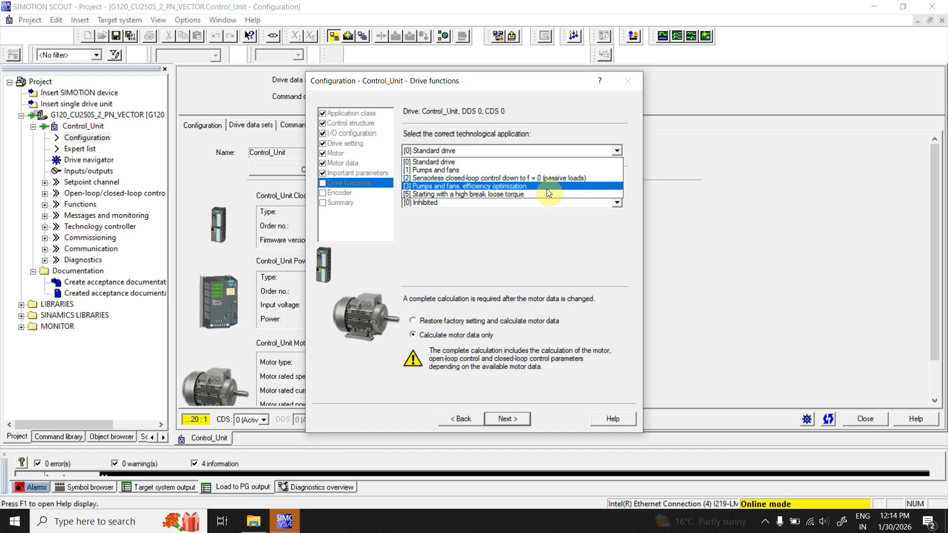
{"action": "left_click", "coordinate": [534, 161]}
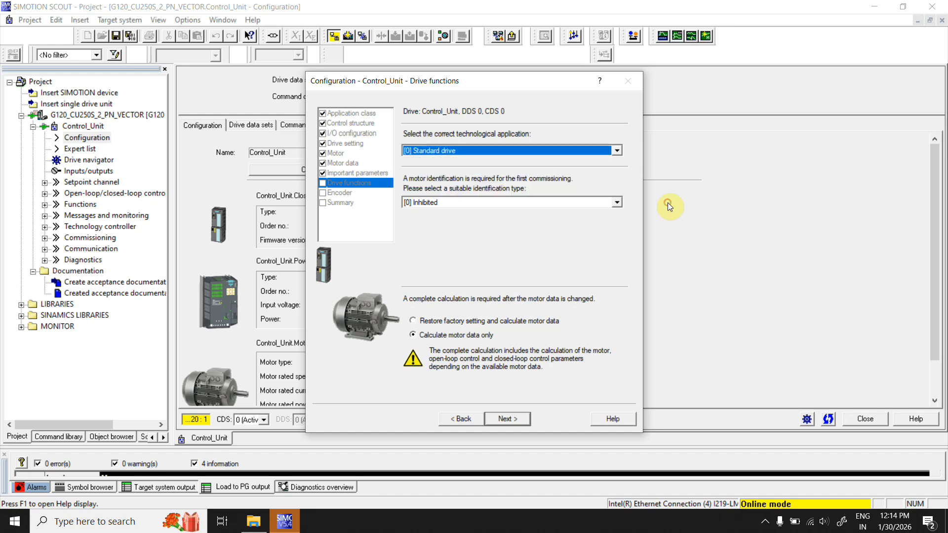
{"action": "left_click", "coordinate": [617, 204]}
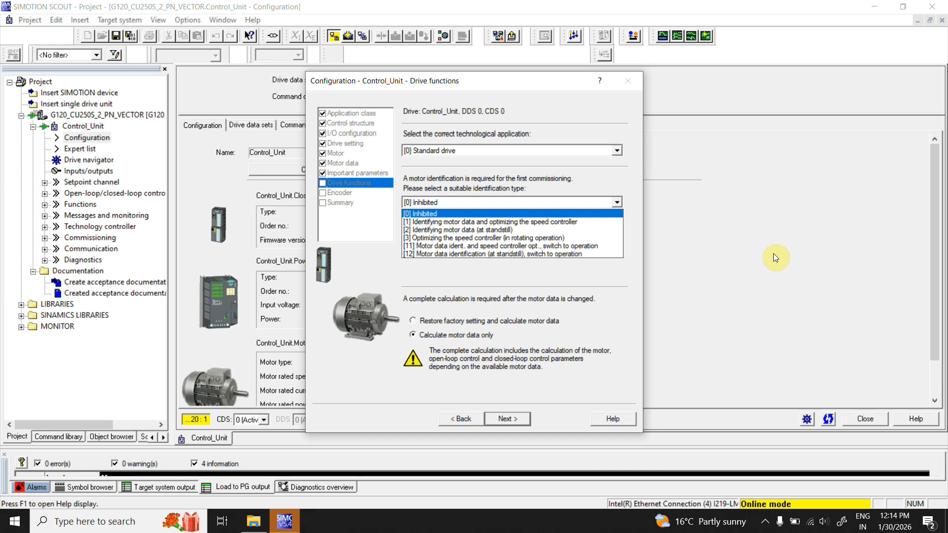
{"action": "left_click", "coordinate": [773, 256]}
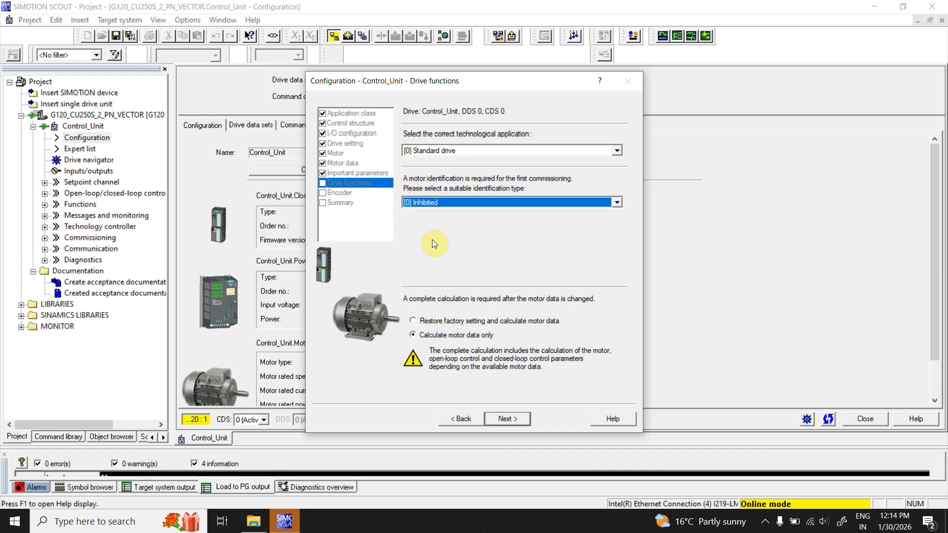
{"action": "left_click", "coordinate": [513, 420]}
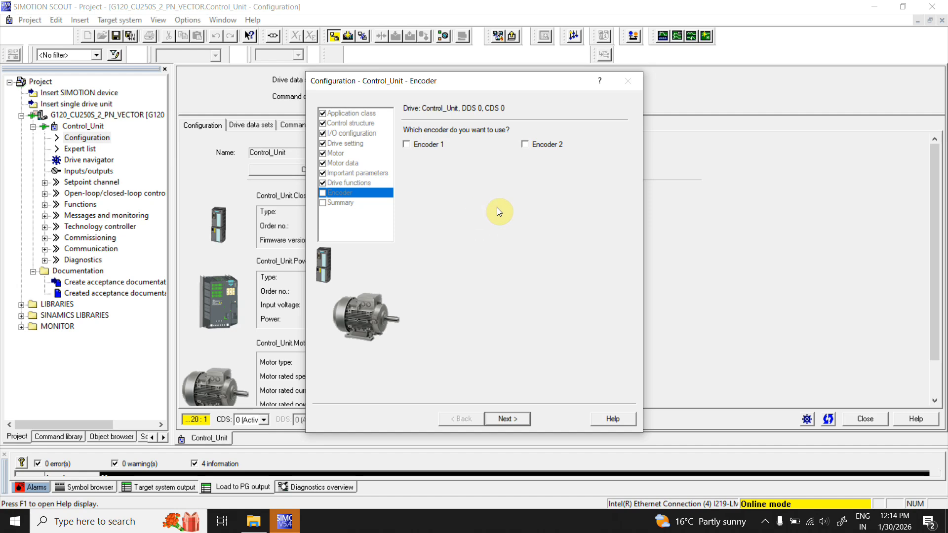
- Skip the encoder selection, review the summary, and finish the configuration wizard
{"action": "left_click", "coordinate": [514, 418]}
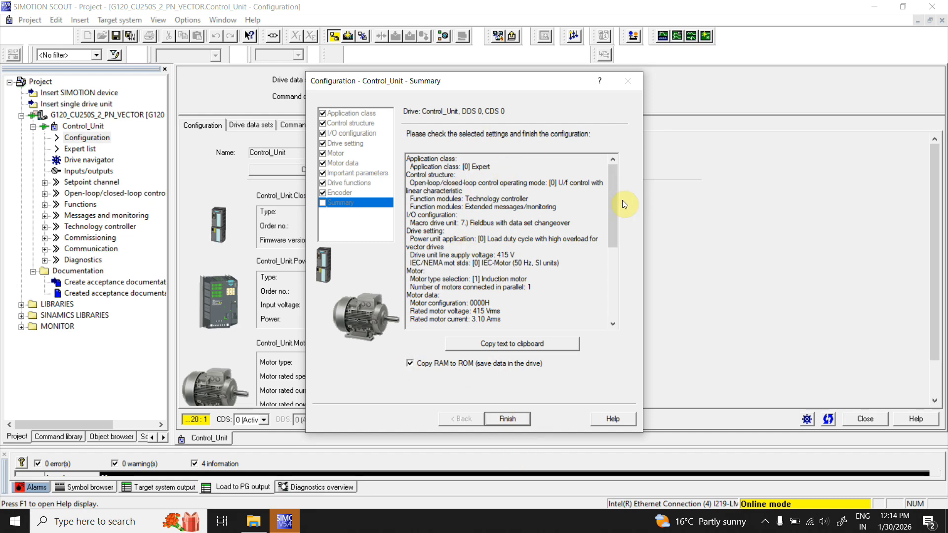
{"action": "left_click_drag", "start_coordinate": [612, 202], "coordinate": [617, 176]}
{"action": "left_click", "coordinate": [514, 418]}
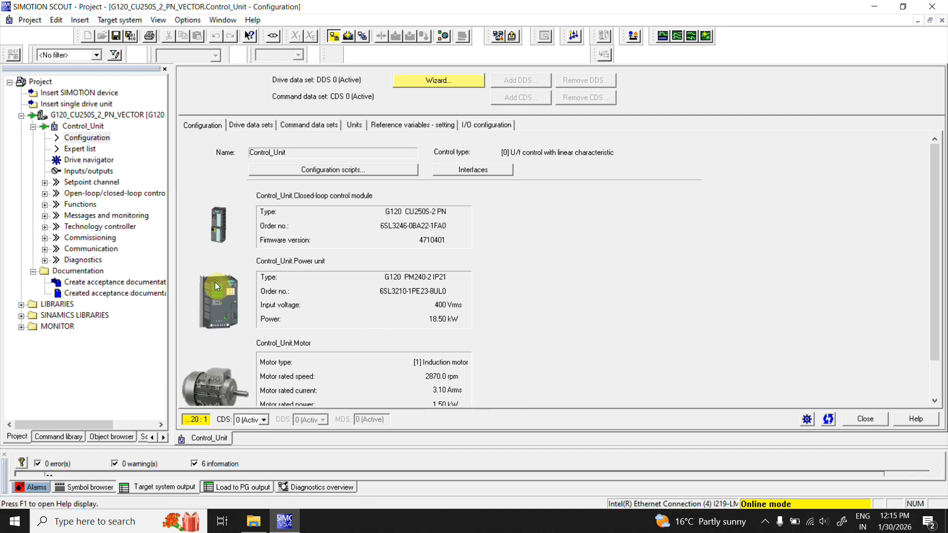
- Try to download the drive unit to the target device, storing additional data and copying RAM to ROM after loading
{"action": "right_click", "coordinate": [129, 114]}
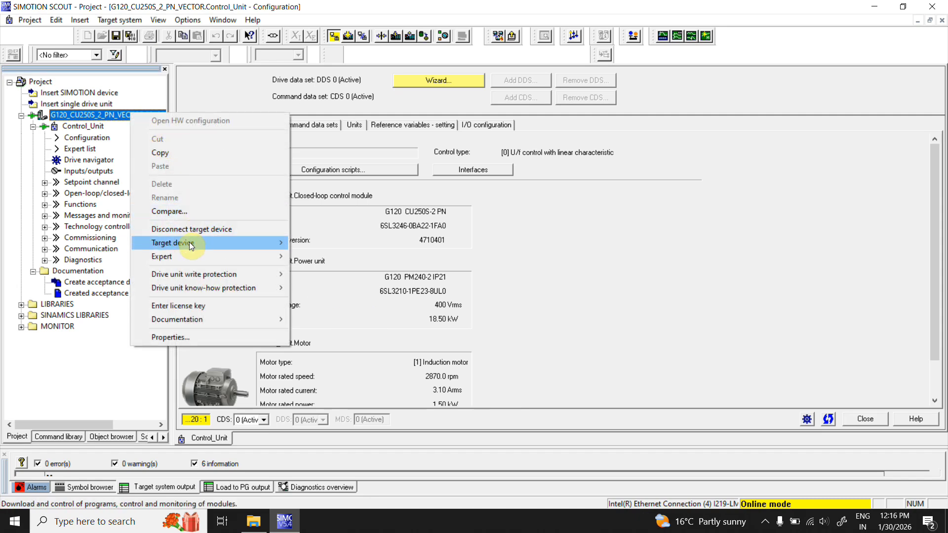
{"action": "mouse_move", "coordinate": [236, 244]}
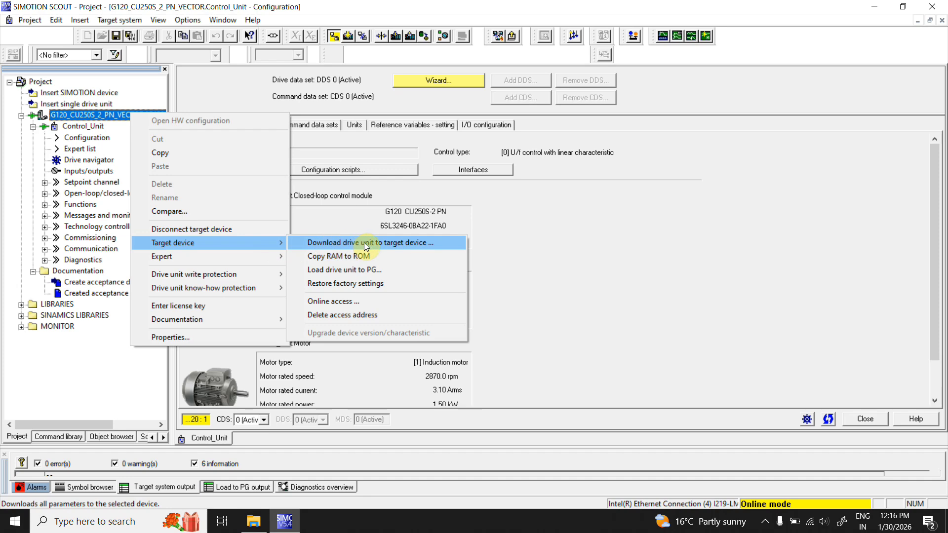
{"action": "left_click", "coordinate": [495, 250]}
{"action": "left_click", "coordinate": [393, 36]}
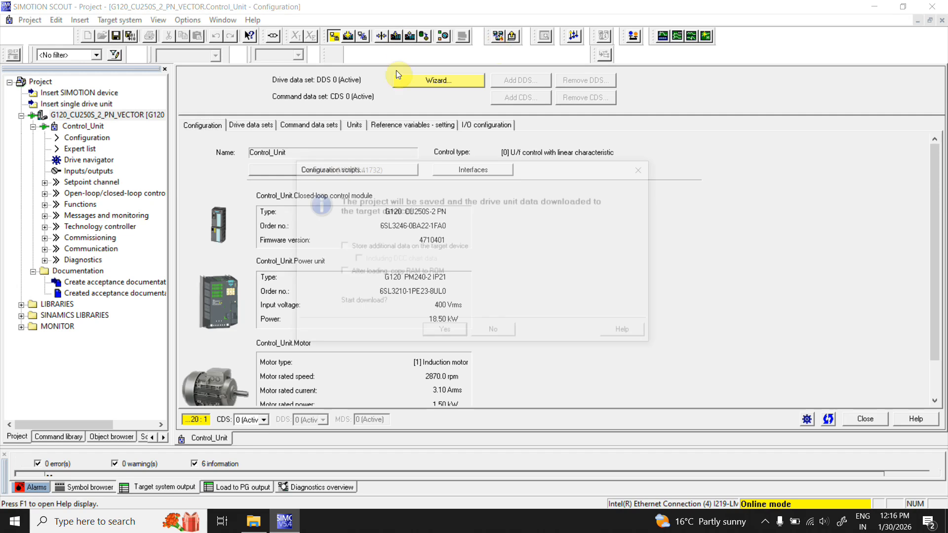
{"action": "left_click", "coordinate": [350, 247]}
{"action": "left_click", "coordinate": [345, 273]}
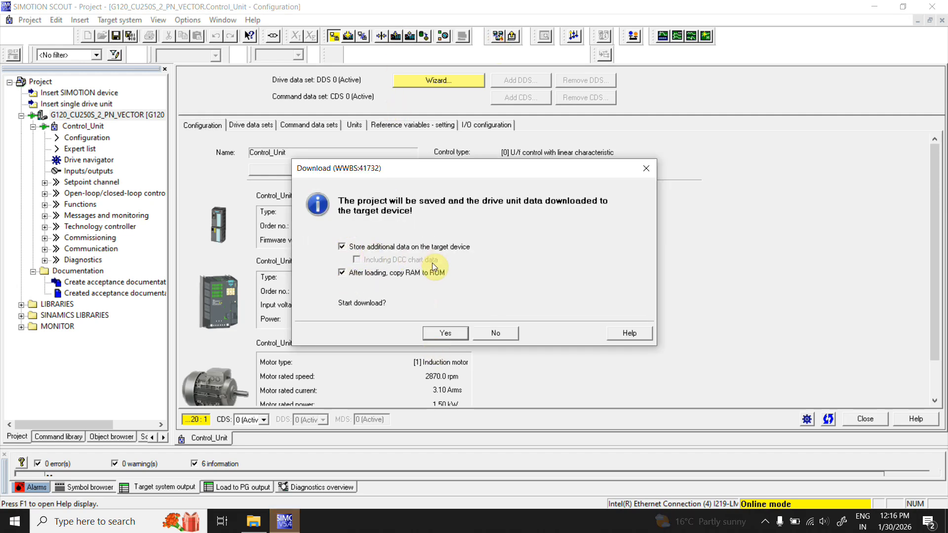
{"action": "left_click", "coordinate": [439, 332]}
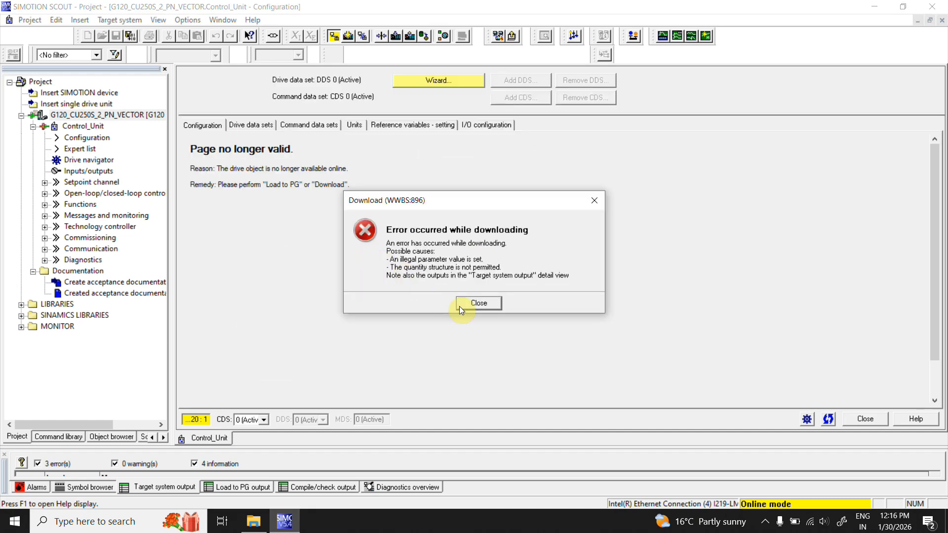
{"action": "left_click", "coordinate": [486, 304]}
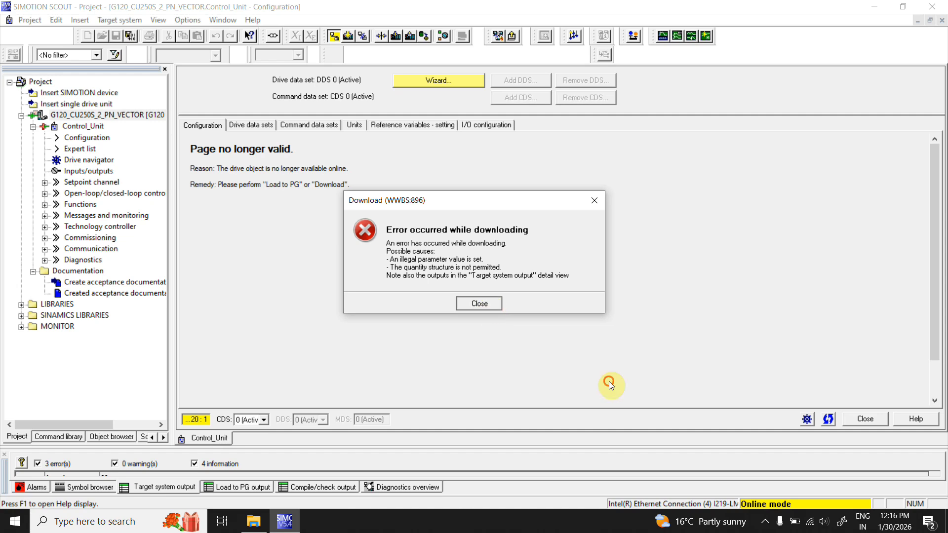
- Try downloading the drive unit to the target device again, continuing despite the power unit data mismatch
{"action": "right_click", "coordinate": [129, 118]}
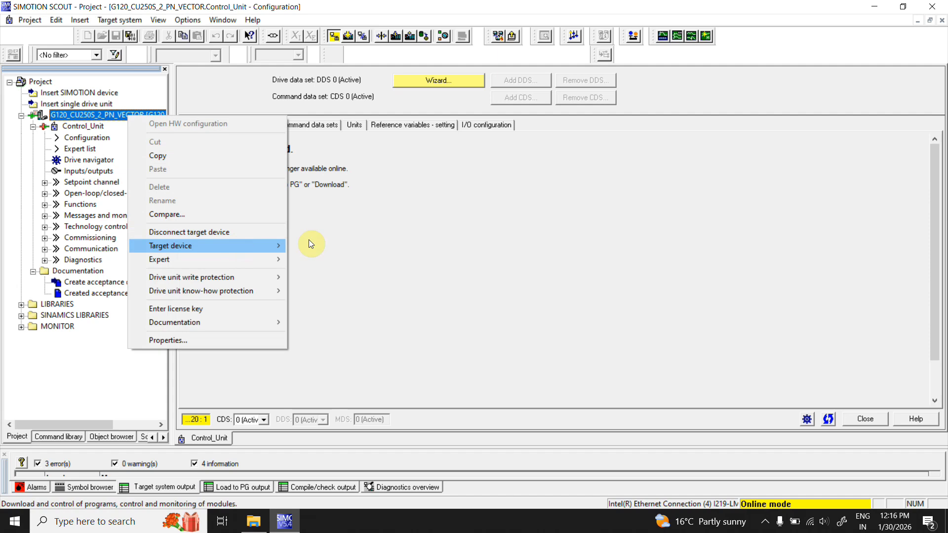
{"action": "mouse_move", "coordinate": [269, 246]}
{"action": "left_click", "coordinate": [368, 246]}
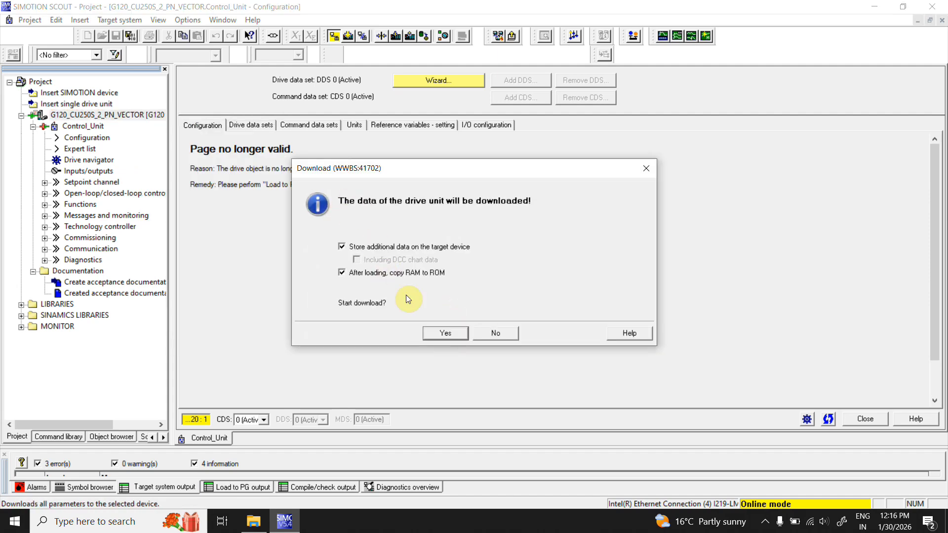
{"action": "left_click", "coordinate": [457, 335]}
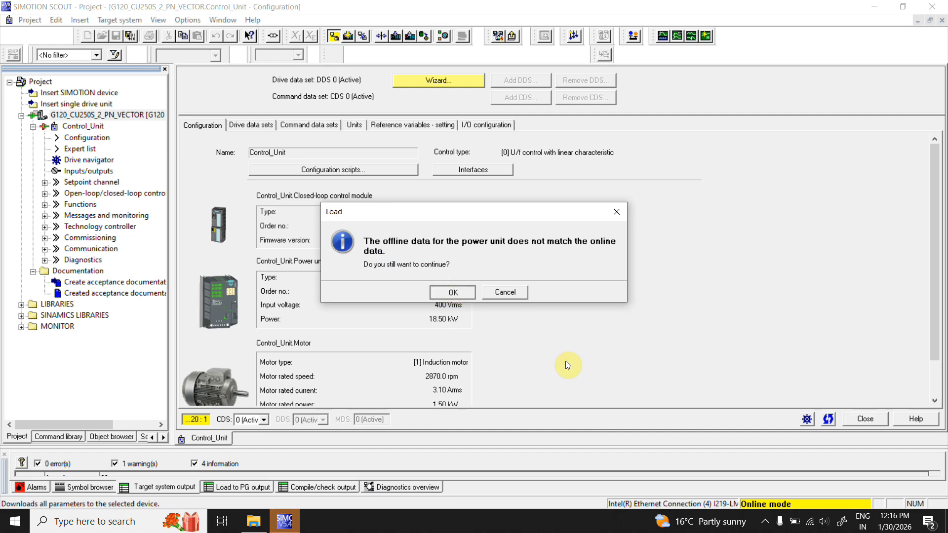
{"action": "key", "text": "Return"}
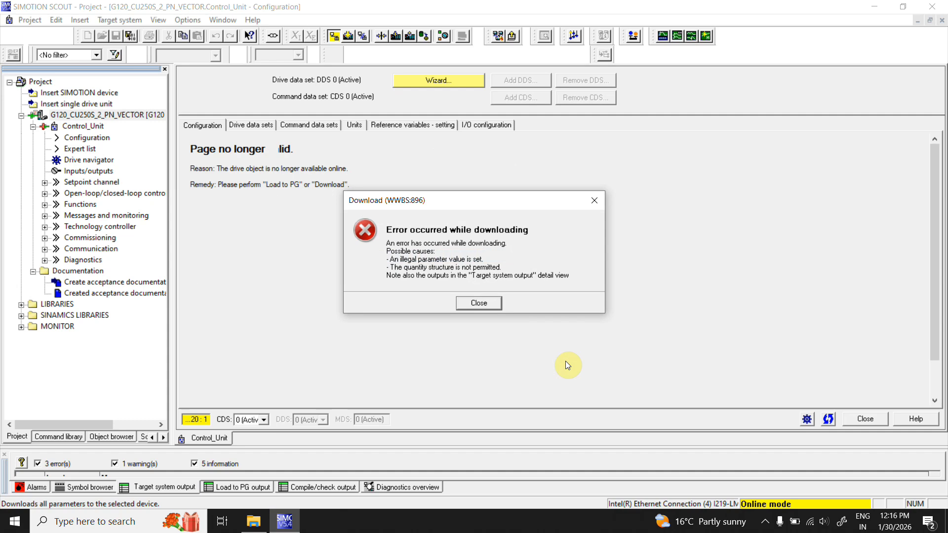
{"action": "left_click", "coordinate": [476, 305]}
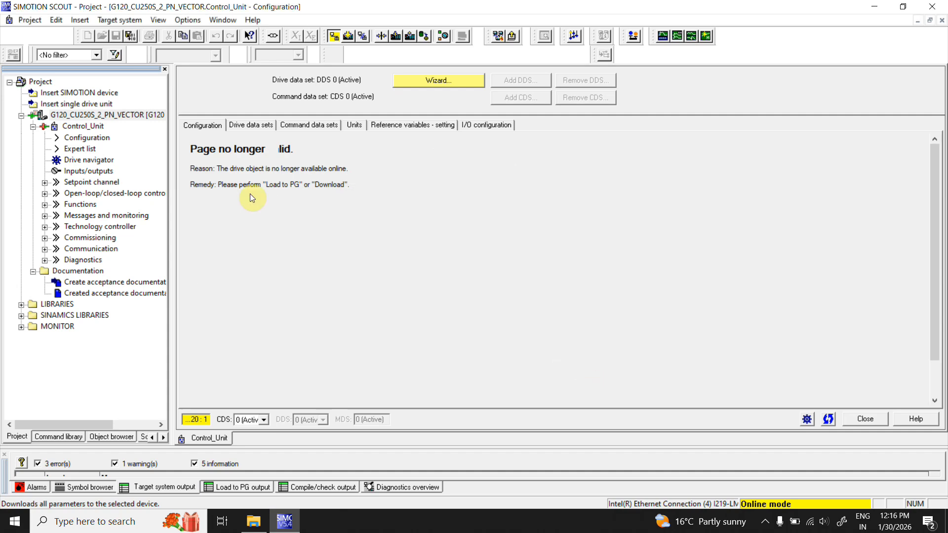
{"action": "left_click", "coordinate": [153, 123]}
{"action": "right_click", "coordinate": [151, 119]}
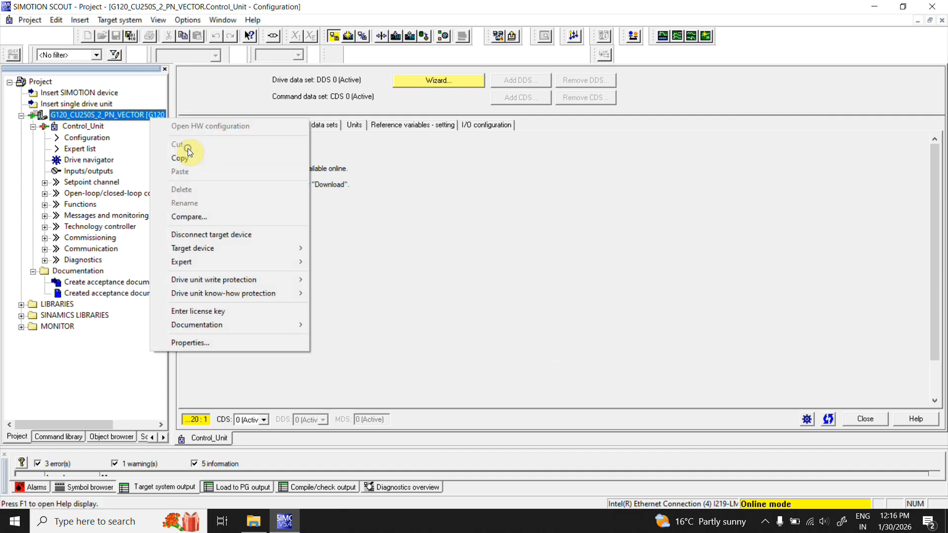
{"action": "left_click", "coordinate": [449, 204]}
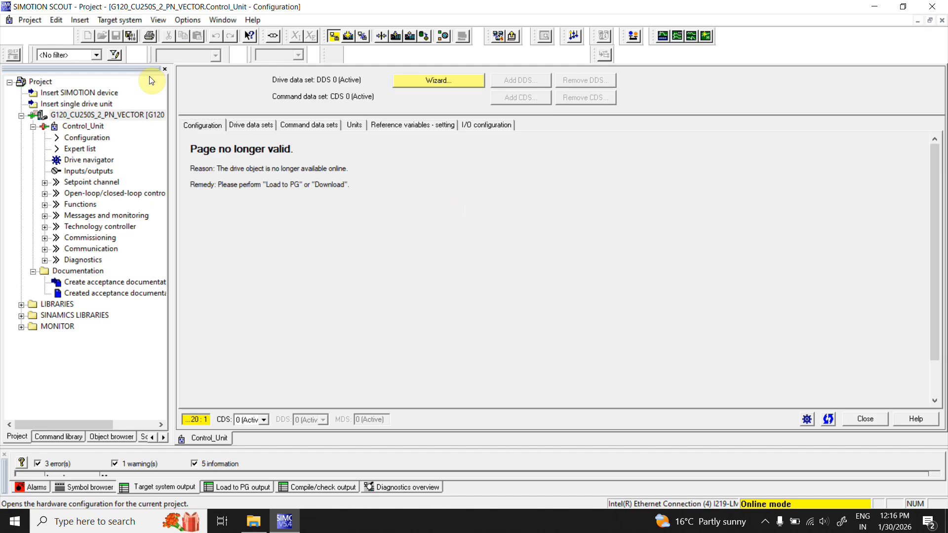
- Load the drive unit's data from the target device into the PG
{"action": "right_click", "coordinate": [150, 115]}
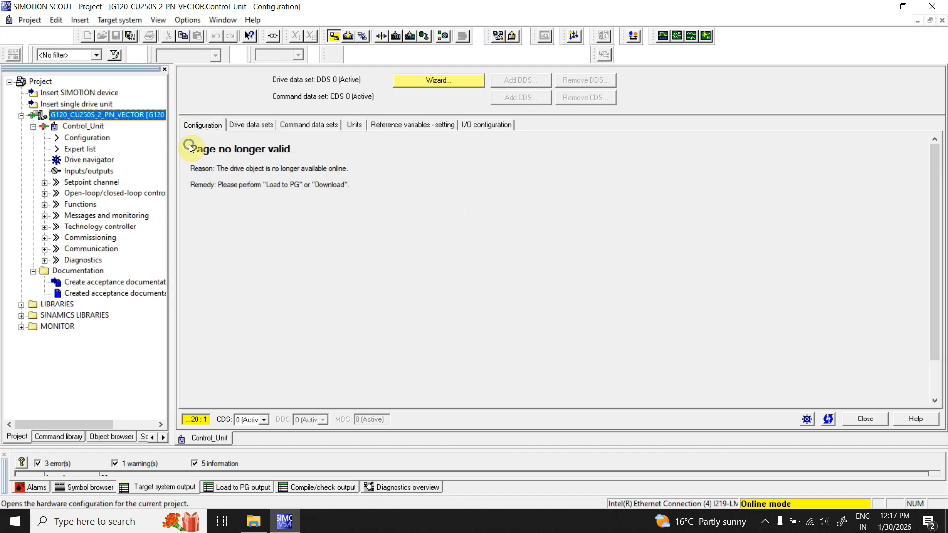
{"action": "mouse_move", "coordinate": [307, 250]}
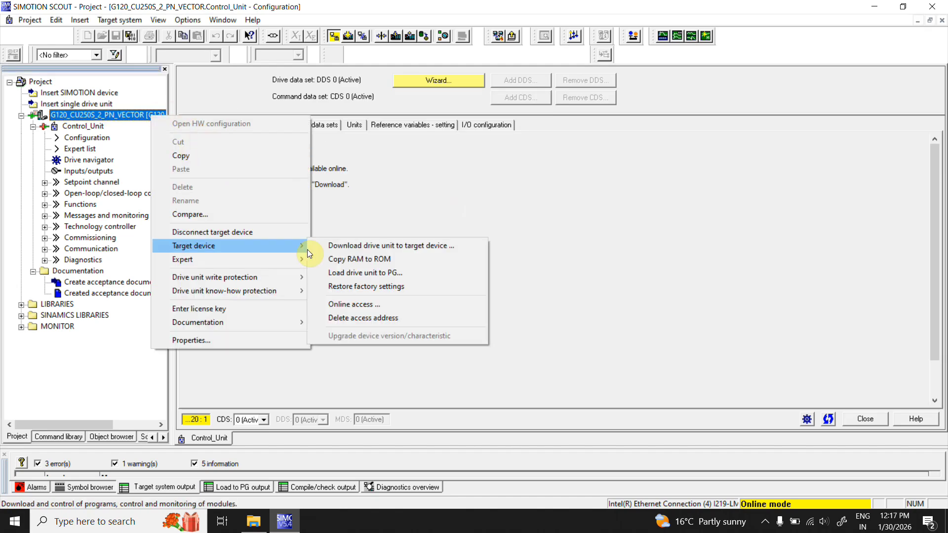
{"action": "left_click", "coordinate": [359, 275]}
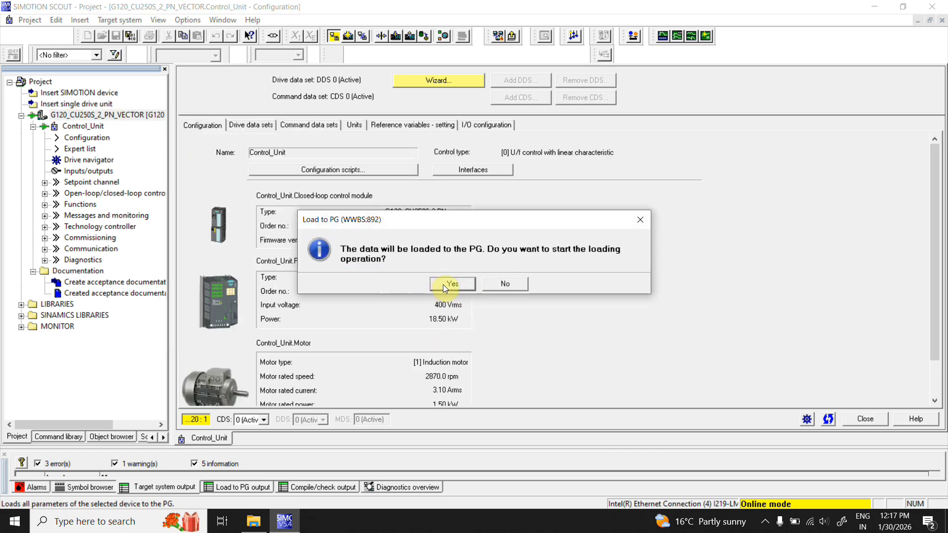
{"action": "left_click", "coordinate": [444, 286]}
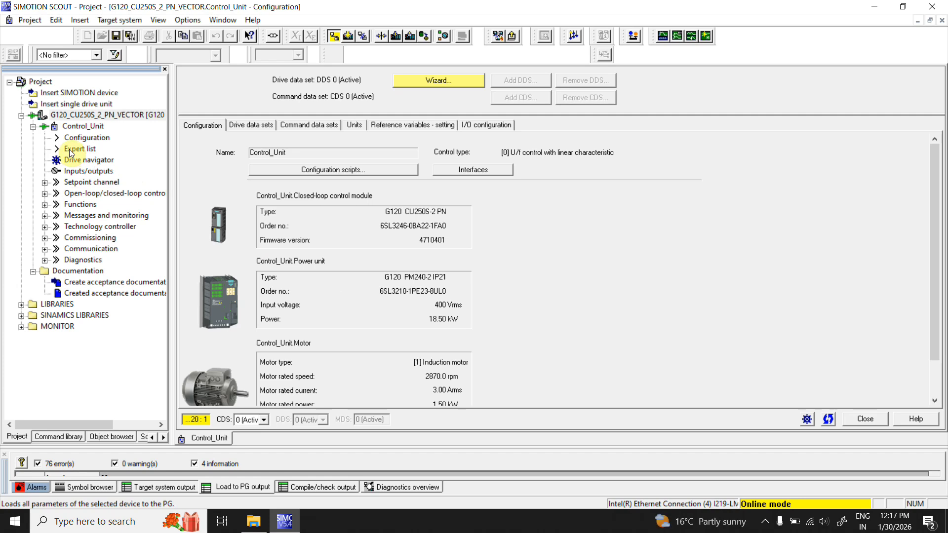
- Open the drive's expert list and inspect the access level and macro drive unit parameters
{"action": "left_click", "coordinate": [95, 148]}
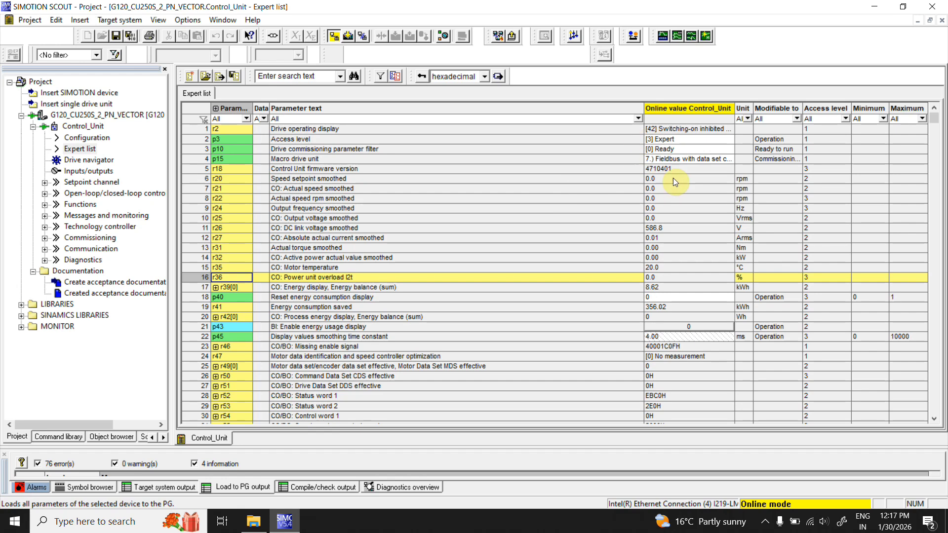
{"action": "left_click", "coordinate": [664, 141]}
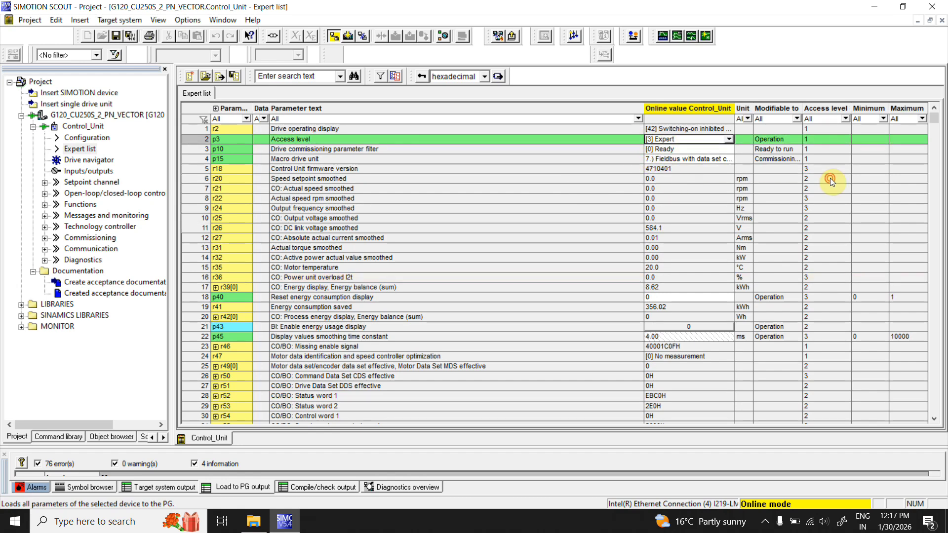
{"action": "left_click", "coordinate": [729, 139]}
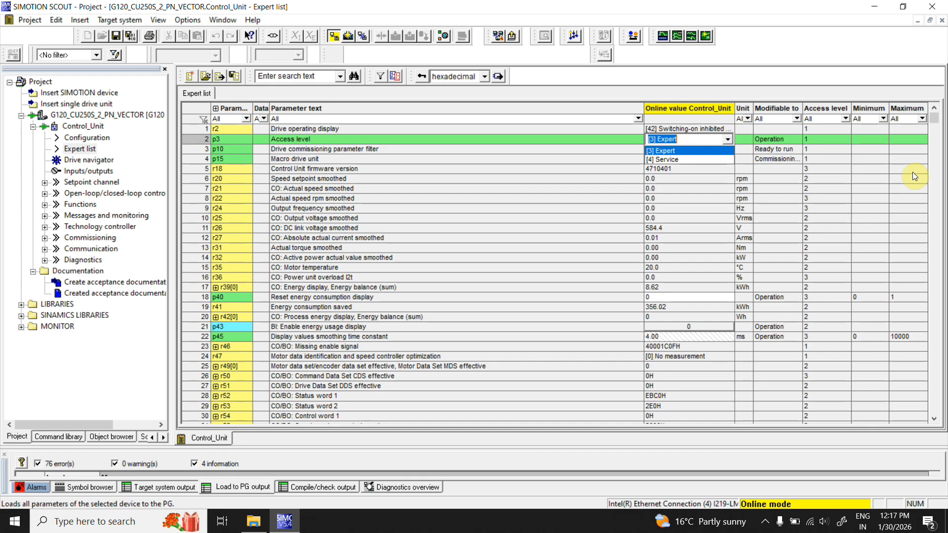
{"action": "left_click", "coordinate": [727, 138]}
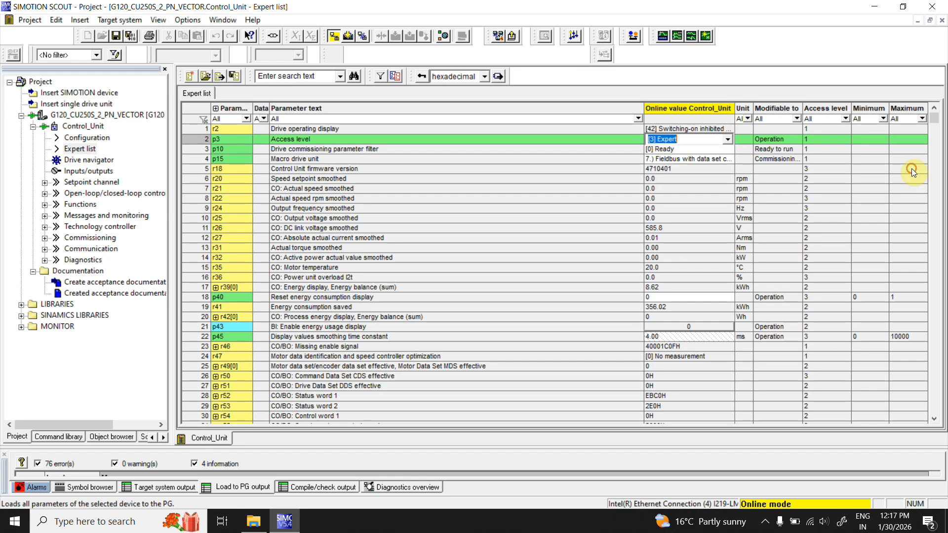
{"action": "left_click", "coordinate": [716, 157]}
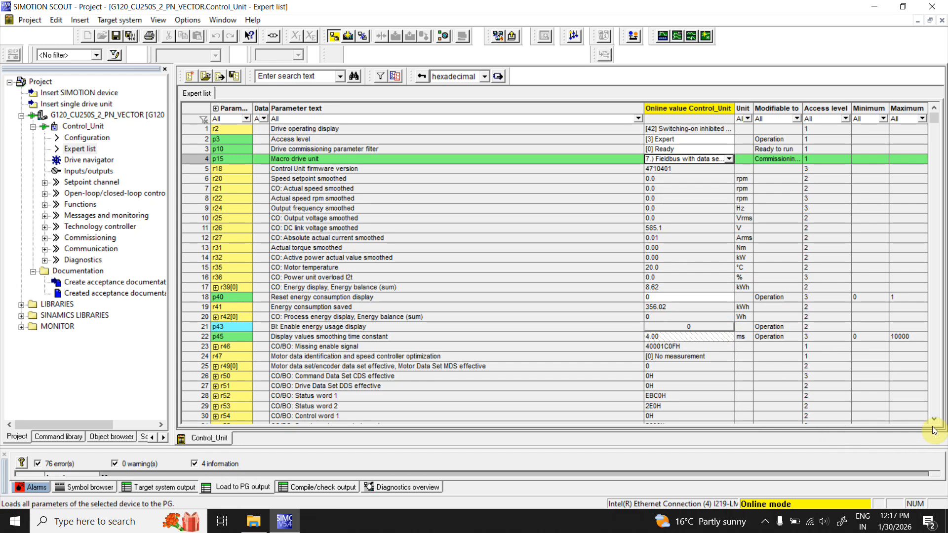
- Scroll through the expert list to review the power unit and rated motor parameters
{"action": "scroll", "coordinate": [938, 422], "scroll_direction": "down", "scroll_amount": 6}
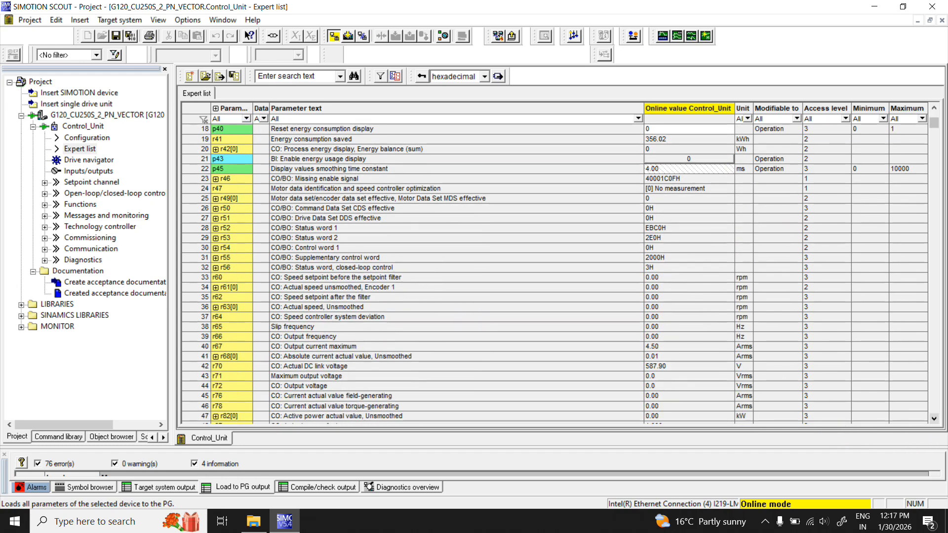
{"action": "scroll", "coordinate": [934, 418], "scroll_direction": "down", "scroll_amount": 2}
{"action": "scroll", "coordinate": [934, 418], "scroll_direction": "down", "scroll_amount": 5}
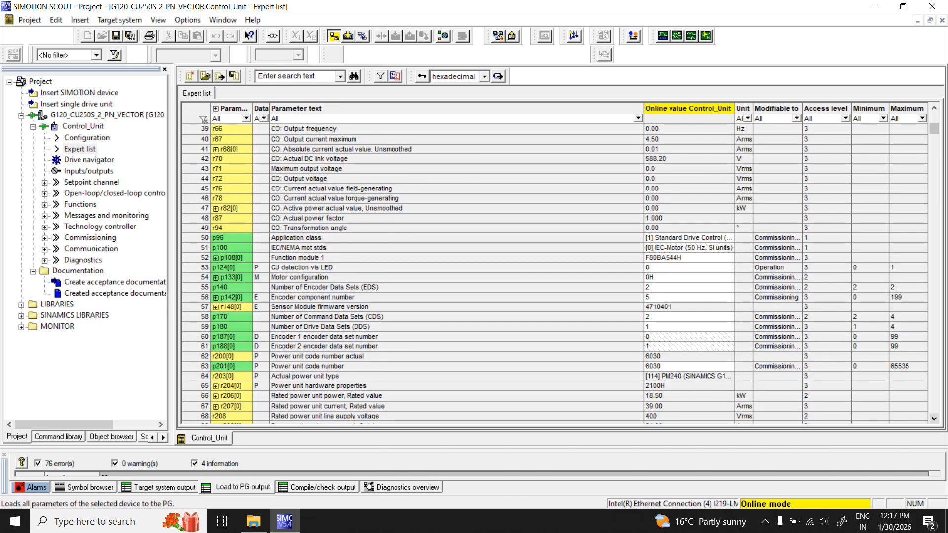
{"action": "scroll", "coordinate": [933, 418], "scroll_direction": "down", "scroll_amount": 3}
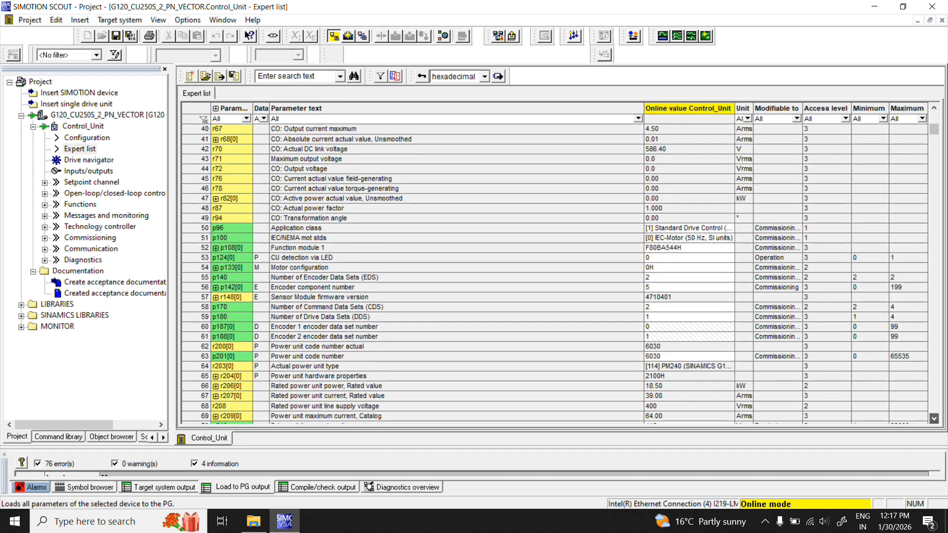
{"action": "scroll", "coordinate": [934, 418], "scroll_direction": "down", "scroll_amount": 3}
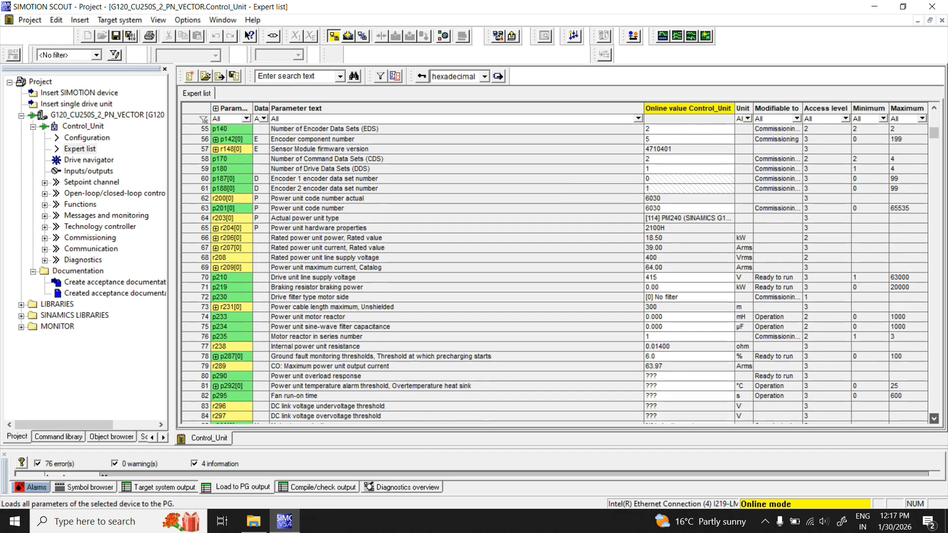
{"action": "scroll", "coordinate": [933, 418], "scroll_direction": "down", "scroll_amount": 3}
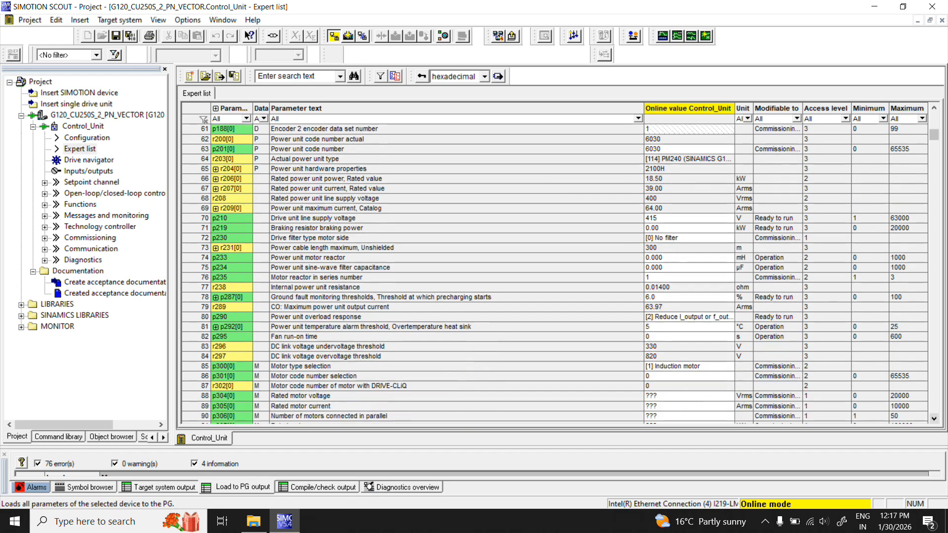
{"action": "scroll", "coordinate": [934, 418], "scroll_direction": "down", "scroll_amount": 4}
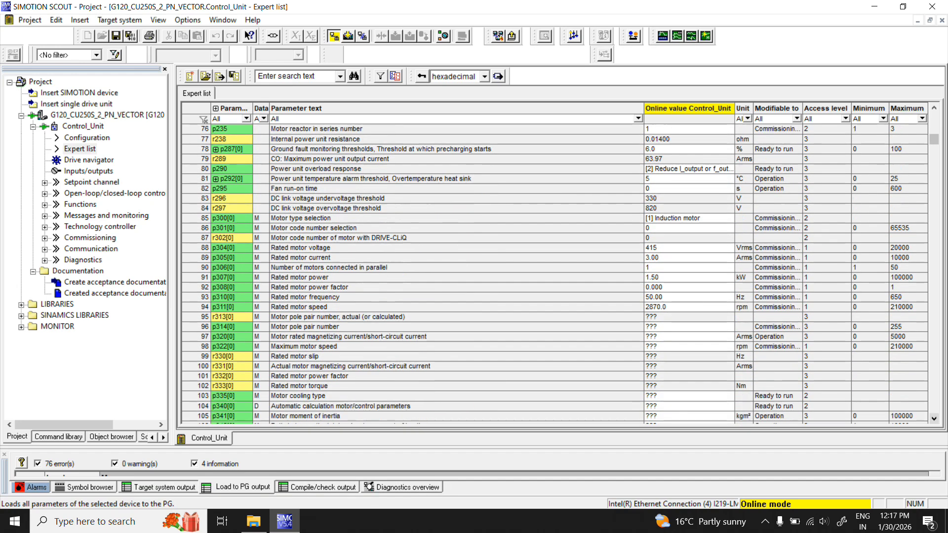
{"action": "left_click", "coordinate": [349, 257]}
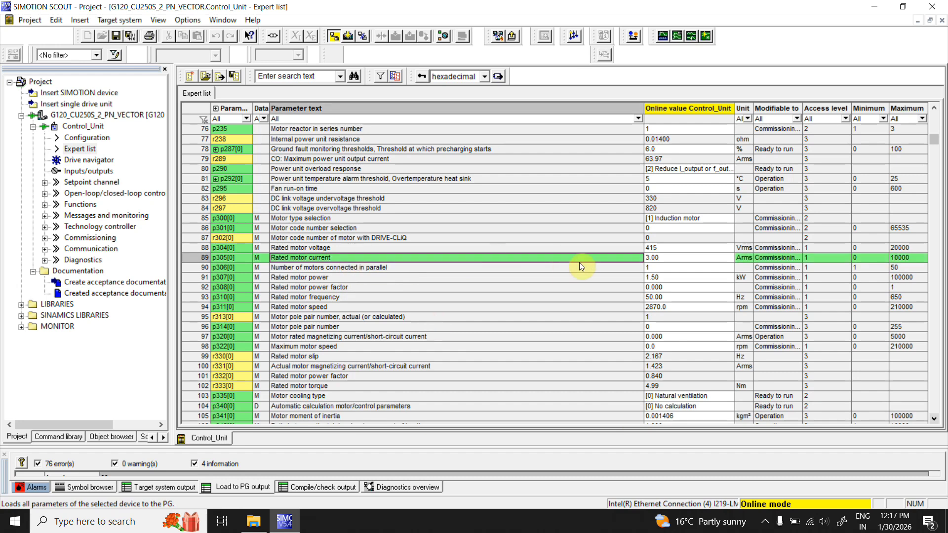
{"action": "left_click", "coordinate": [647, 248]}
{"action": "left_click", "coordinate": [645, 277]}
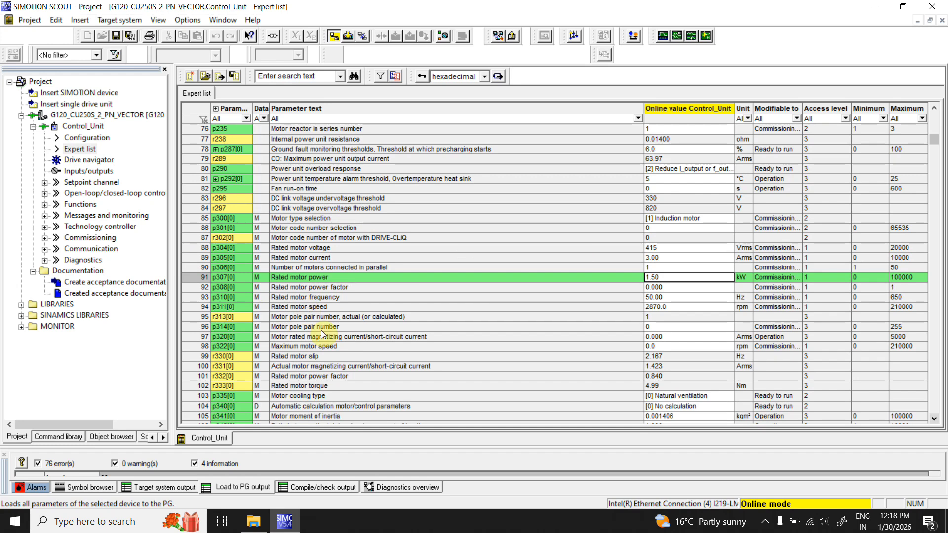
- Expand the project tree folders and open the drive's Commissioning control panel, enlarging it
{"action": "left_click", "coordinate": [20, 307]}
{"action": "left_click", "coordinate": [21, 338]}
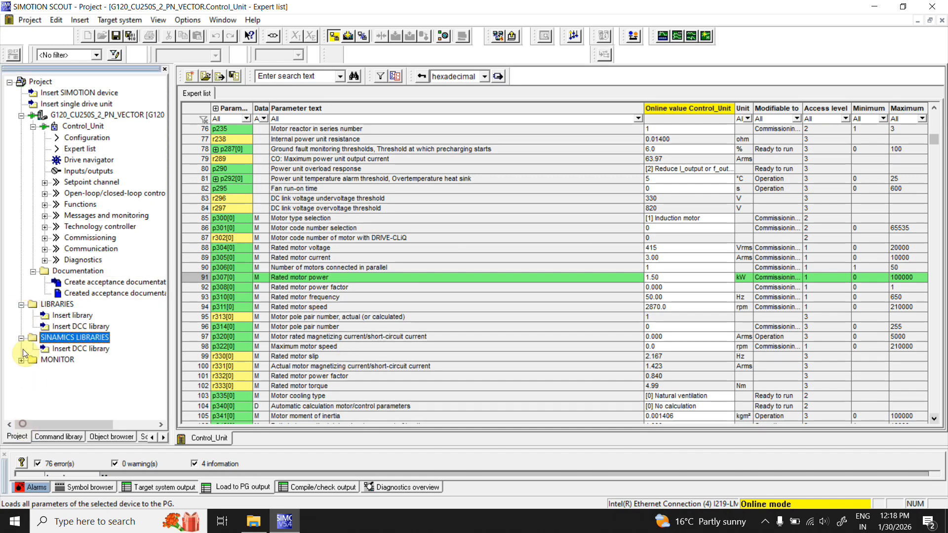
{"action": "left_click", "coordinate": [21, 360]}
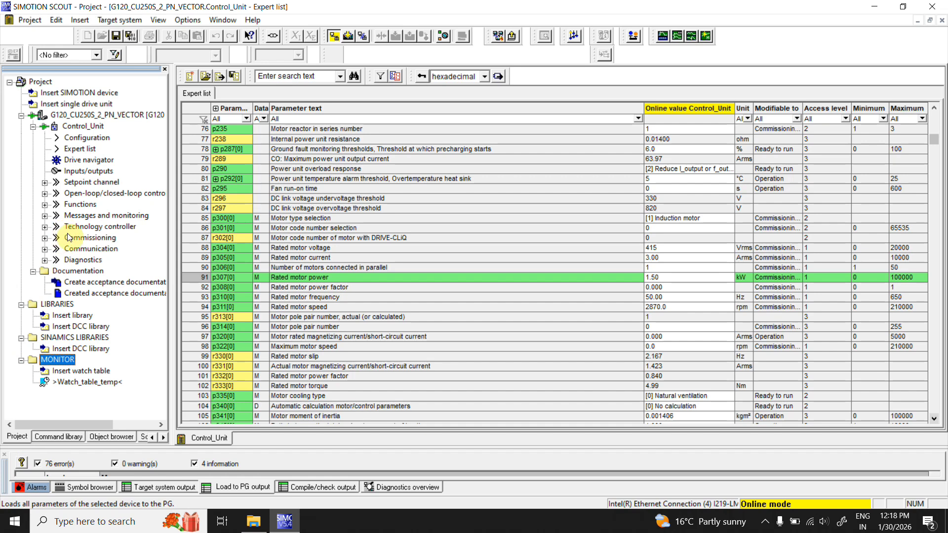
{"action": "left_click", "coordinate": [45, 238]}
{"action": "left_click", "coordinate": [97, 248]}
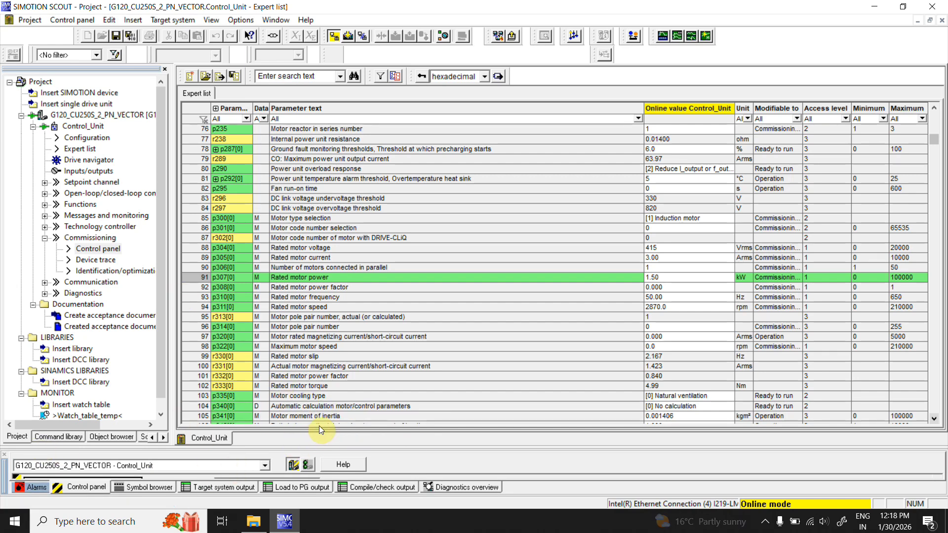
{"action": "left_click_drag", "start_coordinate": [330, 448], "coordinate": [330, 341]}
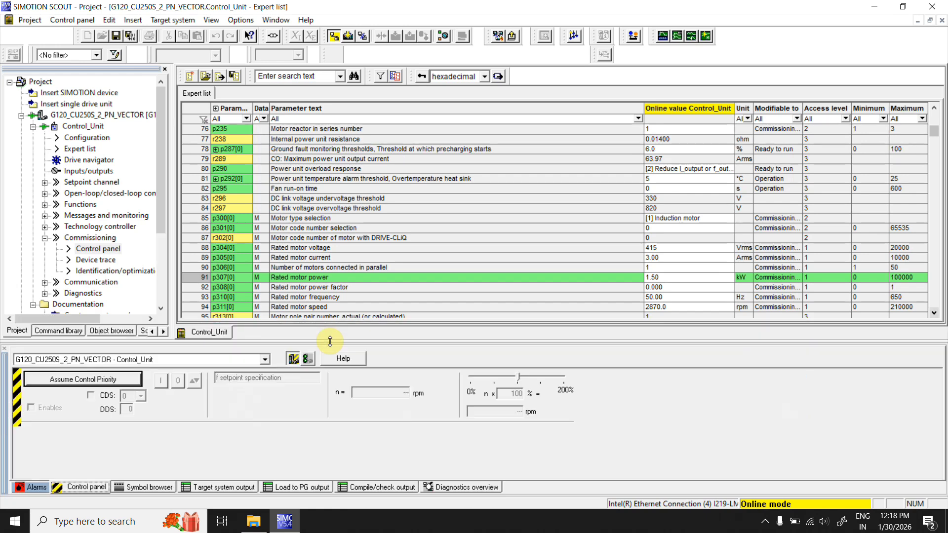
- Assume control priority with a 2000 ms monitoring time and activate the drive enables
{"action": "left_click", "coordinate": [72, 377]}
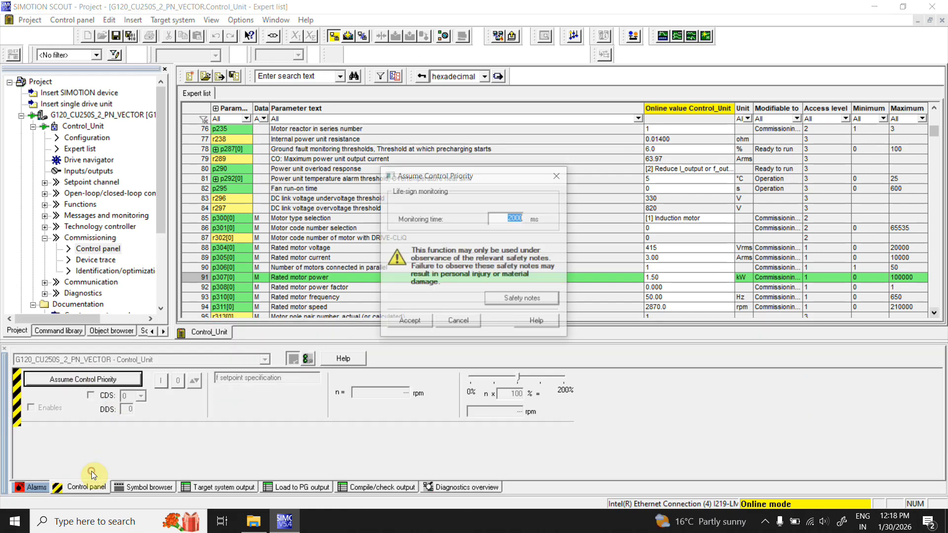
{"action": "left_click", "coordinate": [408, 323]}
{"action": "left_click", "coordinate": [31, 407]}
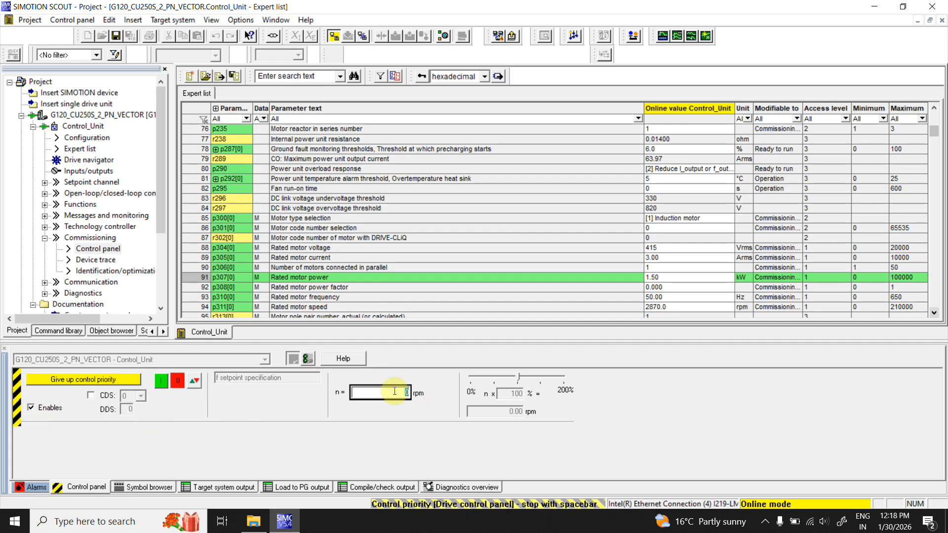
- Set the speed setpoint to 10 rpm and switch the drive on
{"action": "type", "text": "10"}
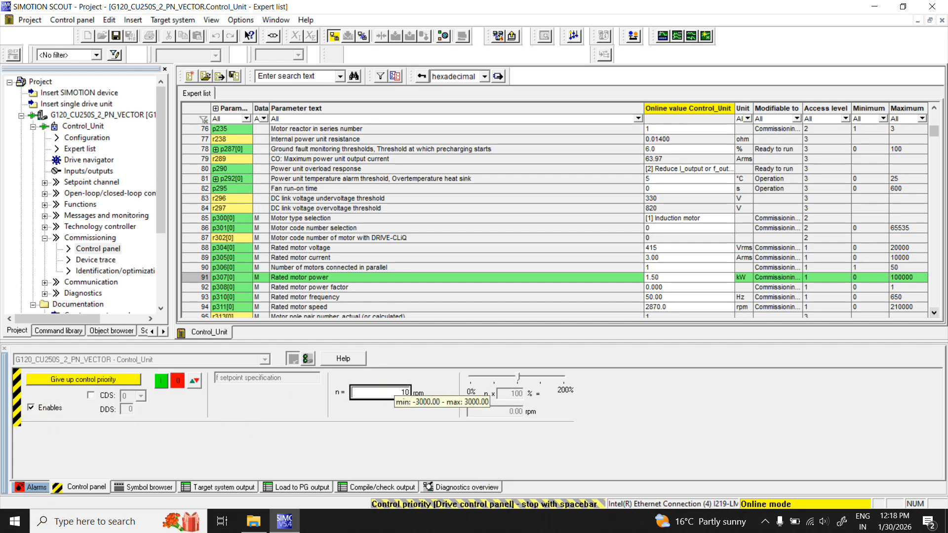
{"action": "left_click", "coordinate": [162, 382]}
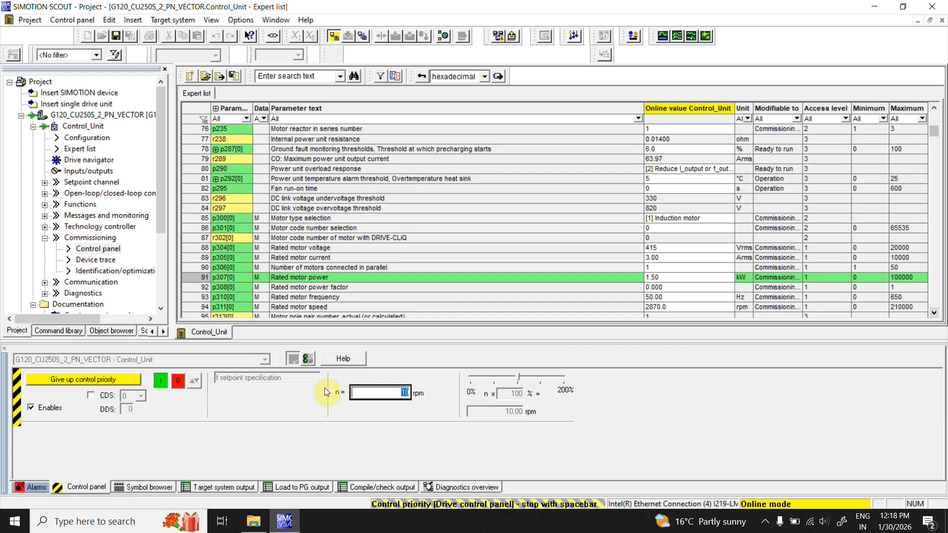
- Raise the speed setpoint to 100 rpm
{"action": "type", "text": "100"}
{"action": "key", "text": "Return"}
{"action": "left_click_drag", "start_coordinate": [400, 344], "coordinate": [512, 500]}
{"action": "left_click_drag", "start_coordinate": [457, 344], "coordinate": [459, 446]}
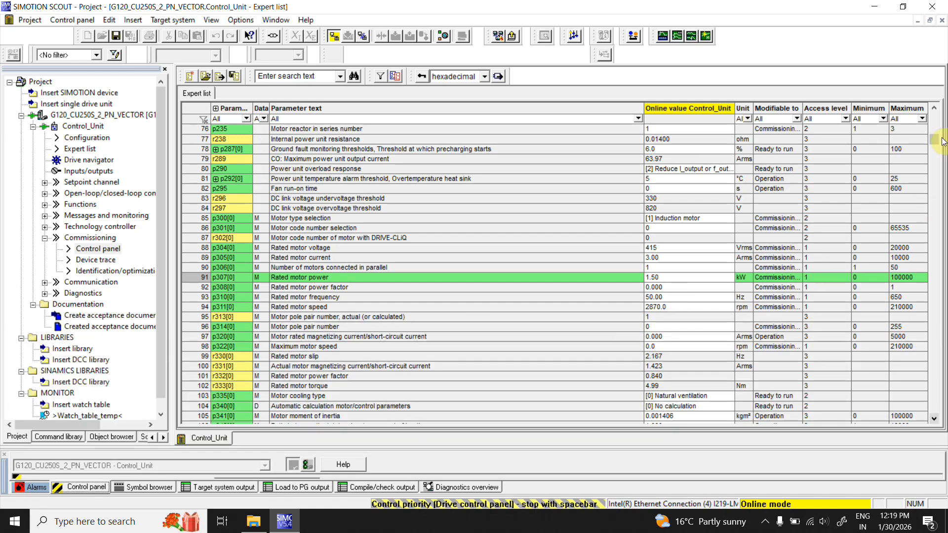
- Scroll to the top of the expert list and inspect the speed, voltage, DC link and torque actual values
{"action": "left_click_drag", "start_coordinate": [938, 142], "coordinate": [938, 128]}
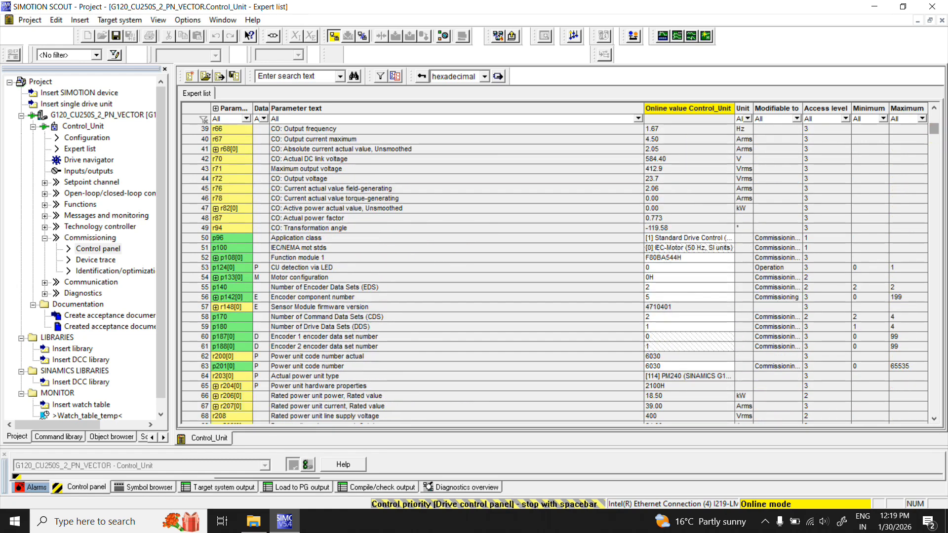
{"action": "left_click", "coordinate": [932, 109]}
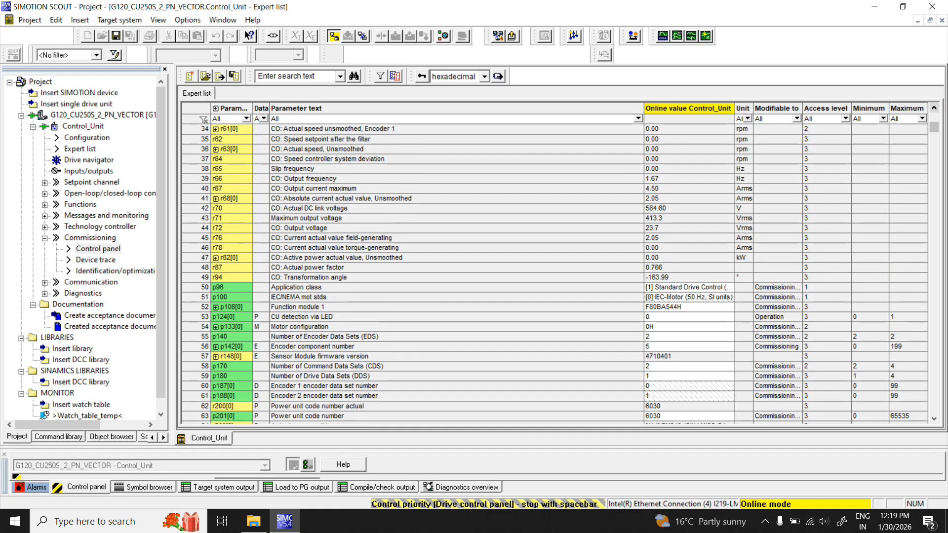
{"action": "left_click", "coordinate": [934, 108]}
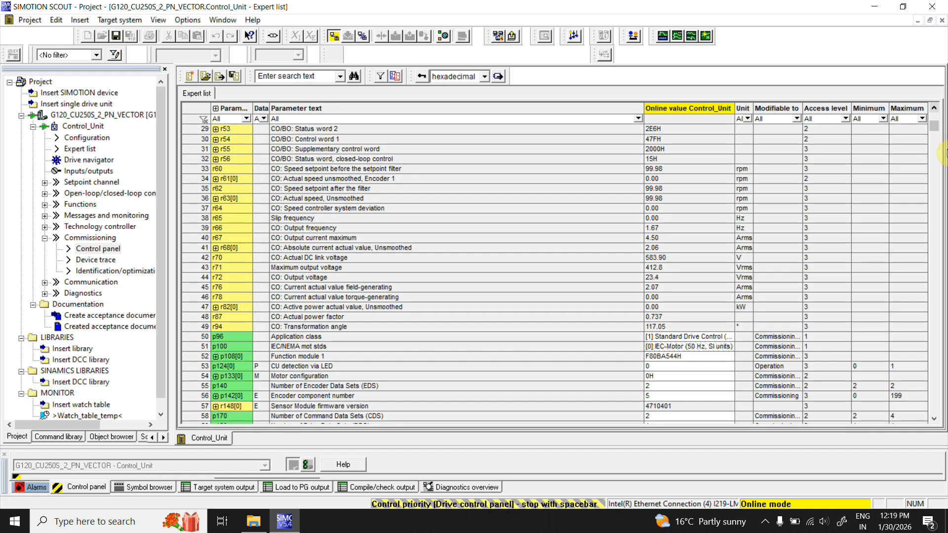
{"action": "left_click", "coordinate": [934, 109]}
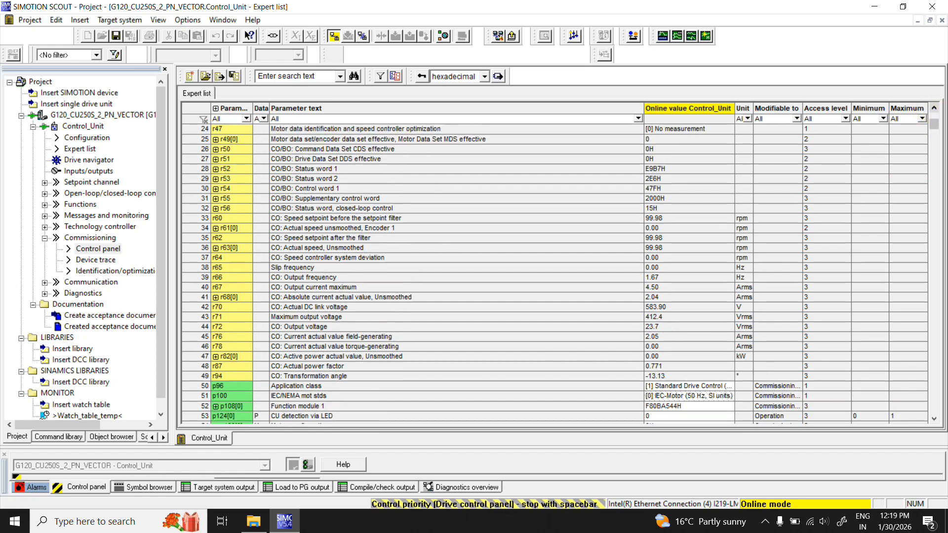
{"action": "left_click", "coordinate": [934, 108]}
{"action": "left_click", "coordinate": [934, 107]}
{"action": "left_click", "coordinate": [934, 107]}
{"action": "left_click", "coordinate": [934, 107]}
{"action": "left_click", "coordinate": [934, 107]}
{"action": "left_click", "coordinate": [934, 107]}
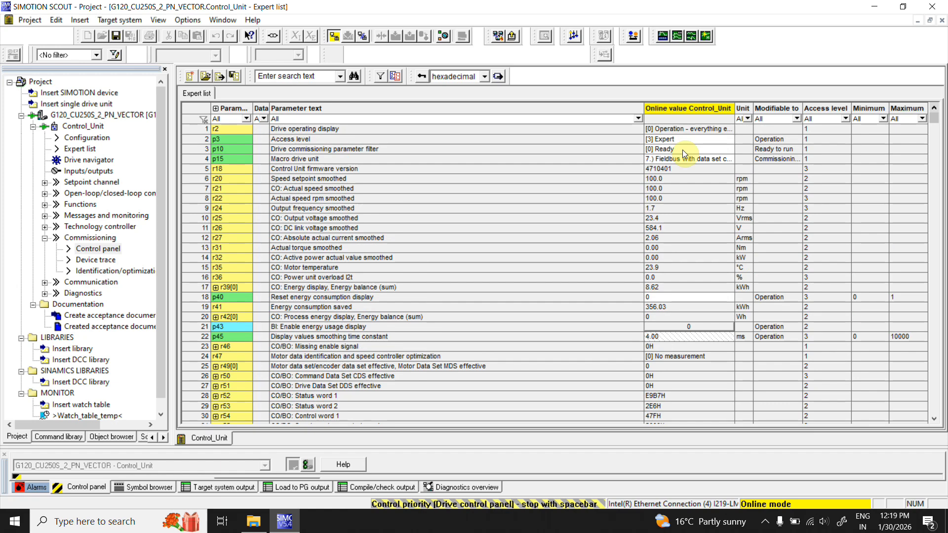
{"action": "left_click", "coordinate": [567, 199]}
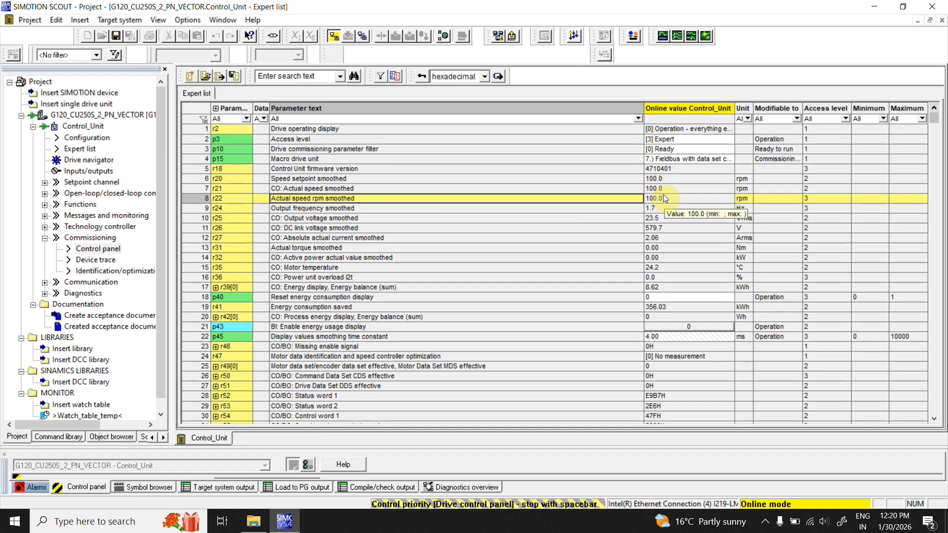
{"action": "left_click", "coordinate": [649, 178]}
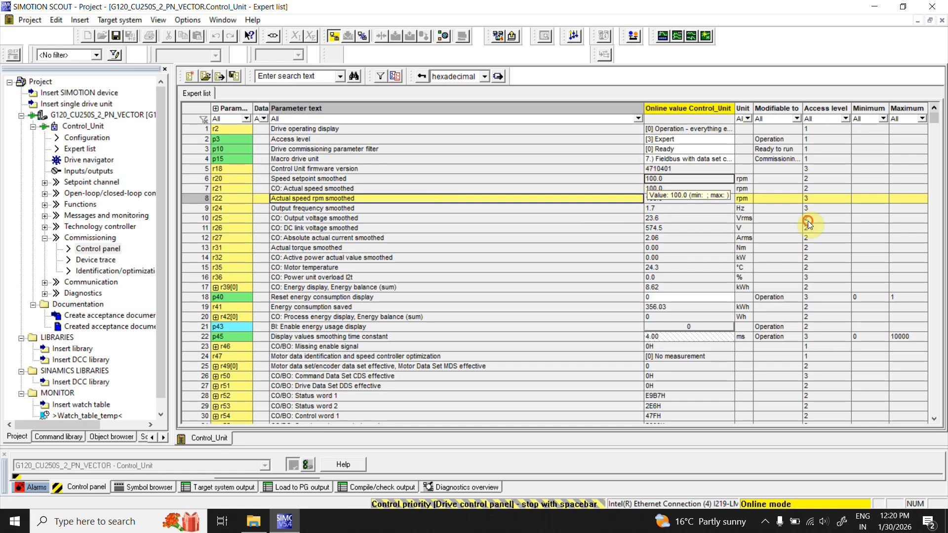
{"action": "left_click", "coordinate": [652, 220]}
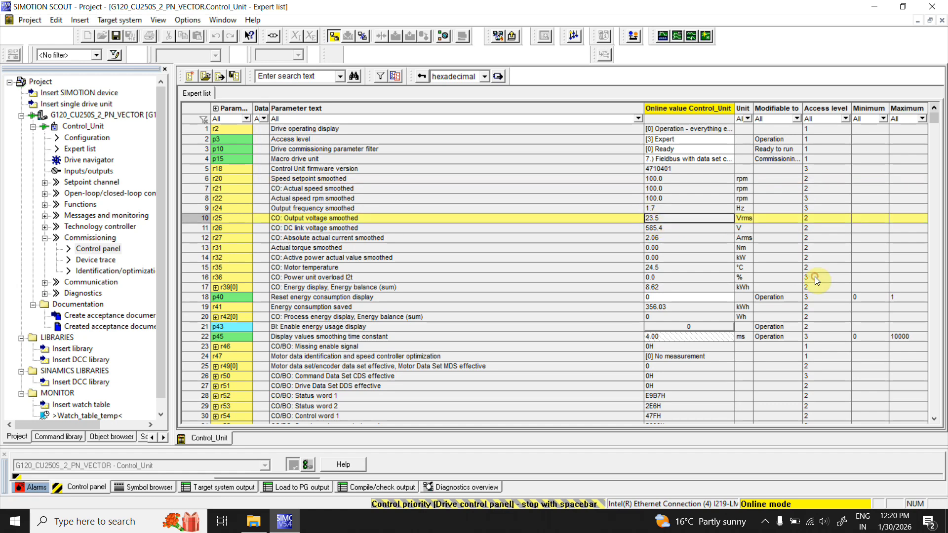
{"action": "left_click", "coordinate": [654, 229]}
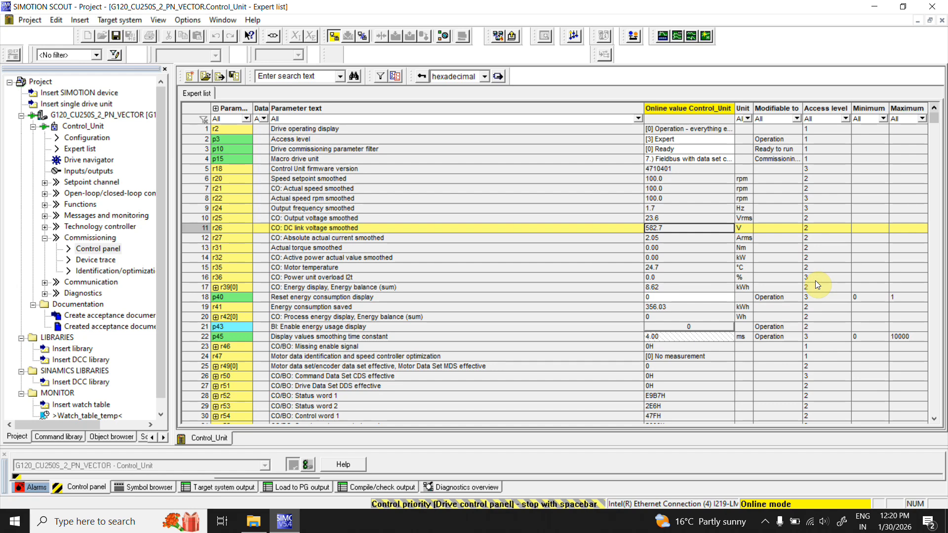
{"action": "left_click", "coordinate": [653, 246]}
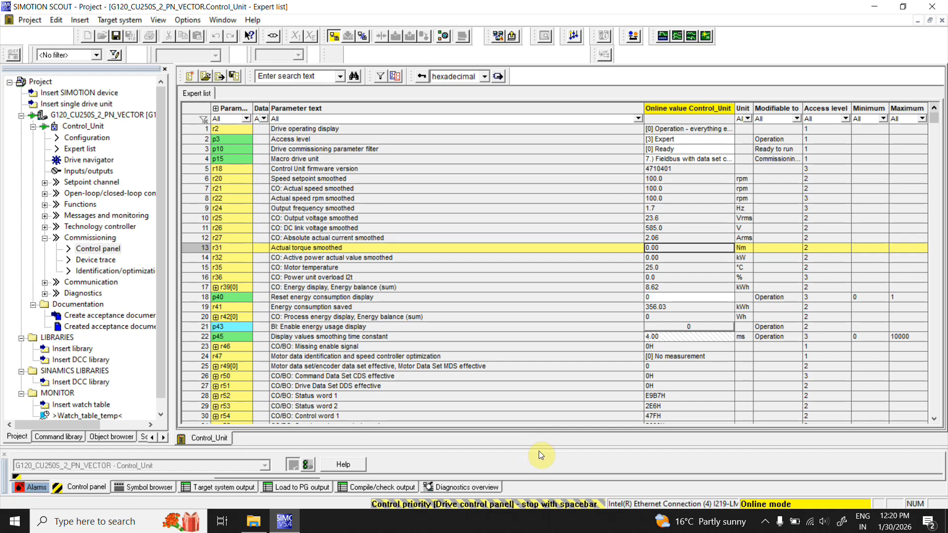
- Set the speed setpoint to 400 rpm in the control panel
{"action": "left_click_drag", "start_coordinate": [540, 448], "coordinate": [540, 368]}
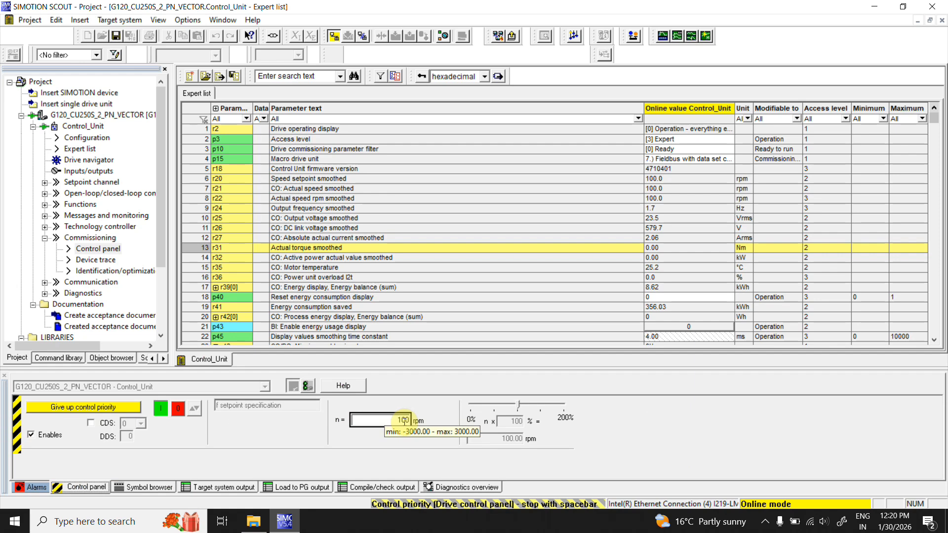
{"action": "left_click", "coordinate": [401, 418]}
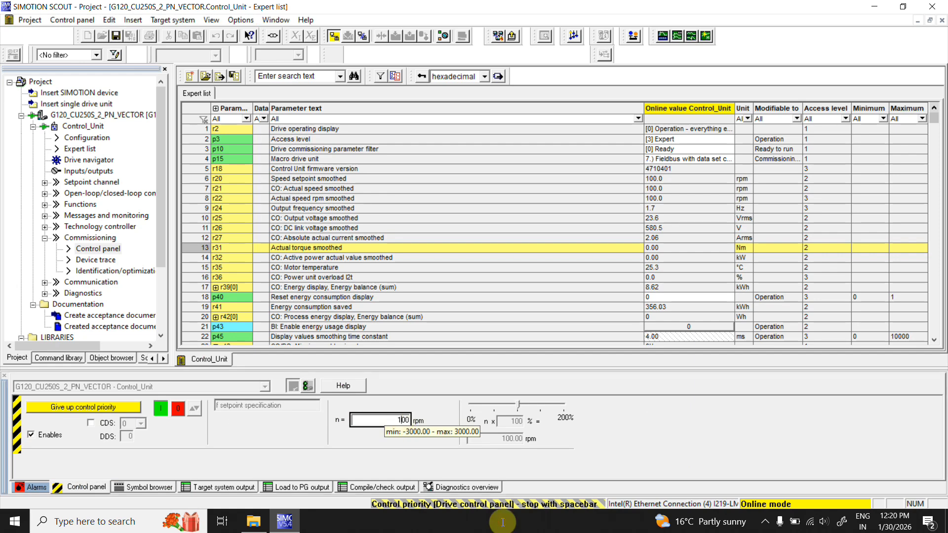
{"action": "key", "text": "BackSpace"}
{"action": "type", "text": "4"}
{"action": "key", "text": "Return"}
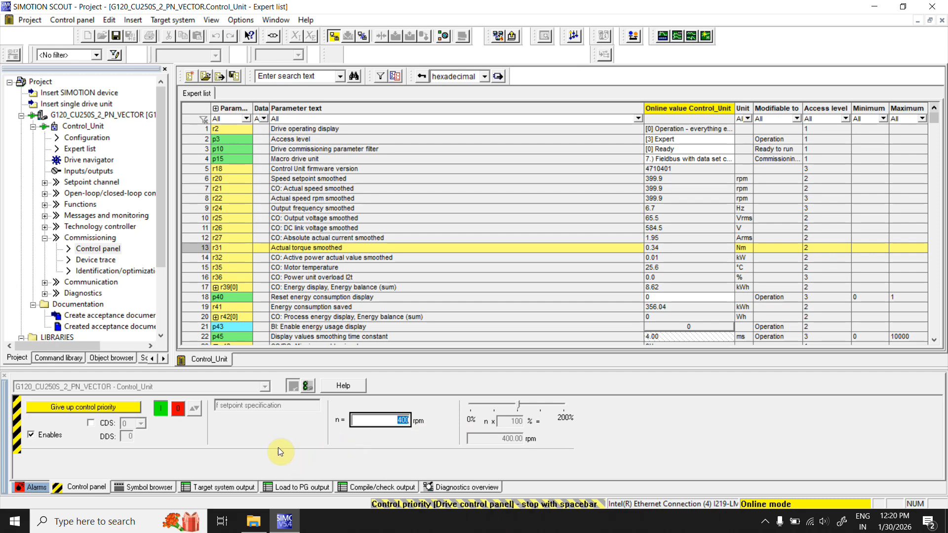
- Stop the drive, run it in reverse at -400 rpm, and switch it off again
{"action": "left_click", "coordinate": [177, 409]}
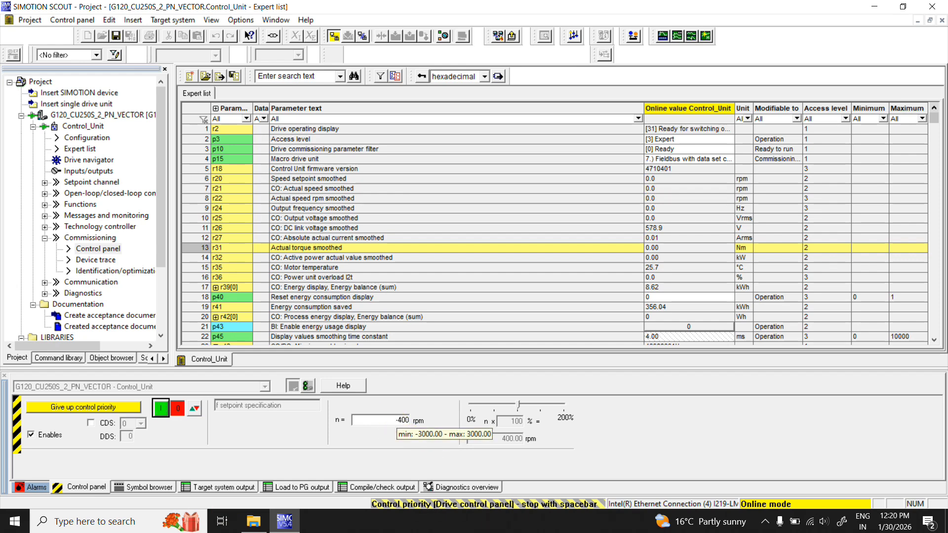
{"action": "type", "text": "-"}
{"action": "left_click", "coordinate": [159, 408]}
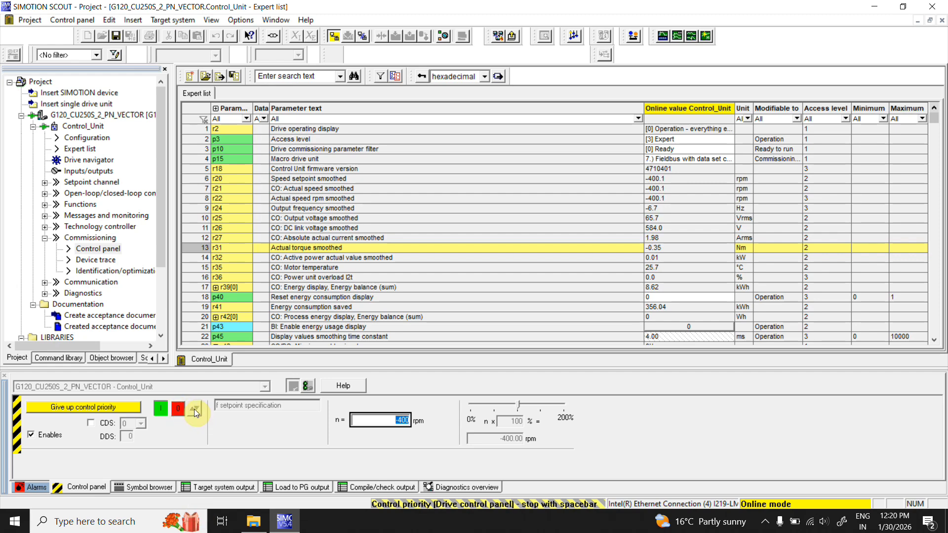
{"action": "left_click", "coordinate": [179, 412]}
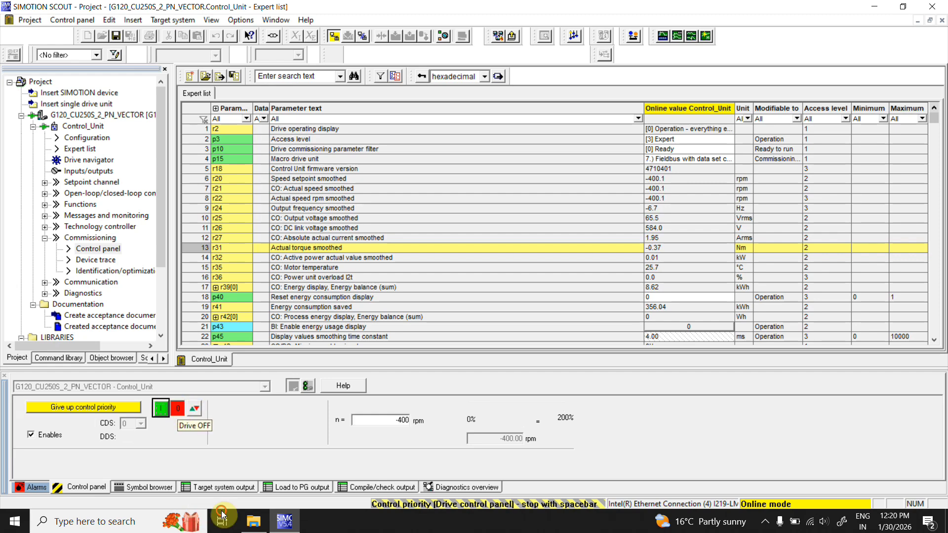
{"action": "left_click", "coordinate": [179, 410]}
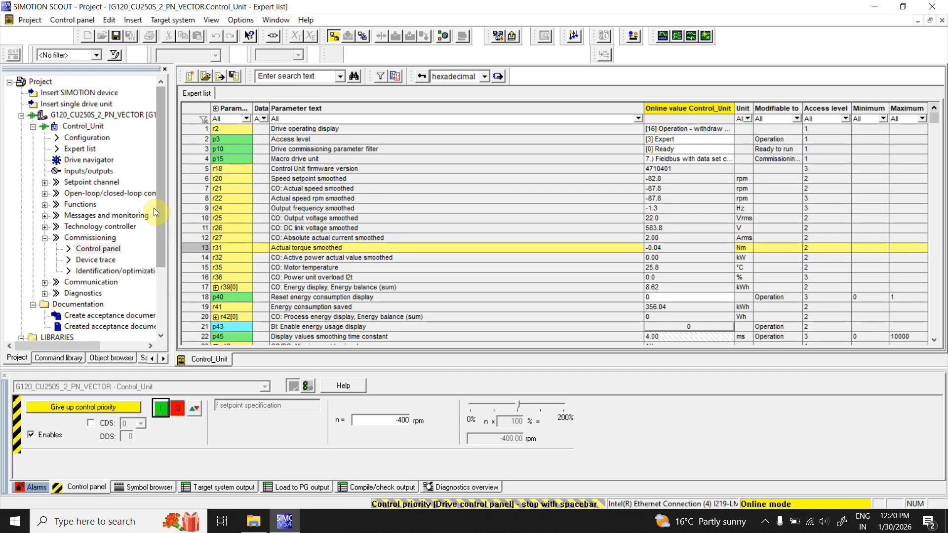
{"action": "right_click", "coordinate": [135, 116]}
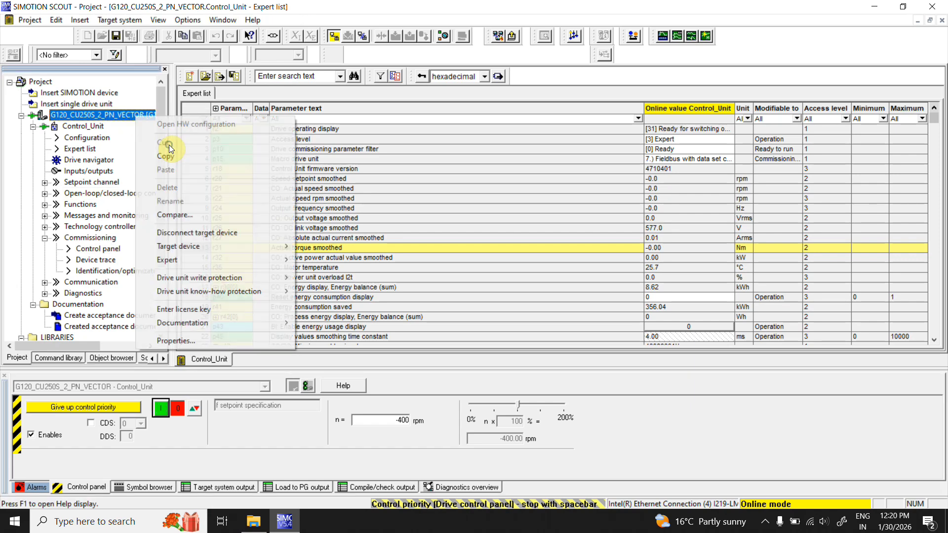
{"action": "left_click", "coordinate": [226, 233]}
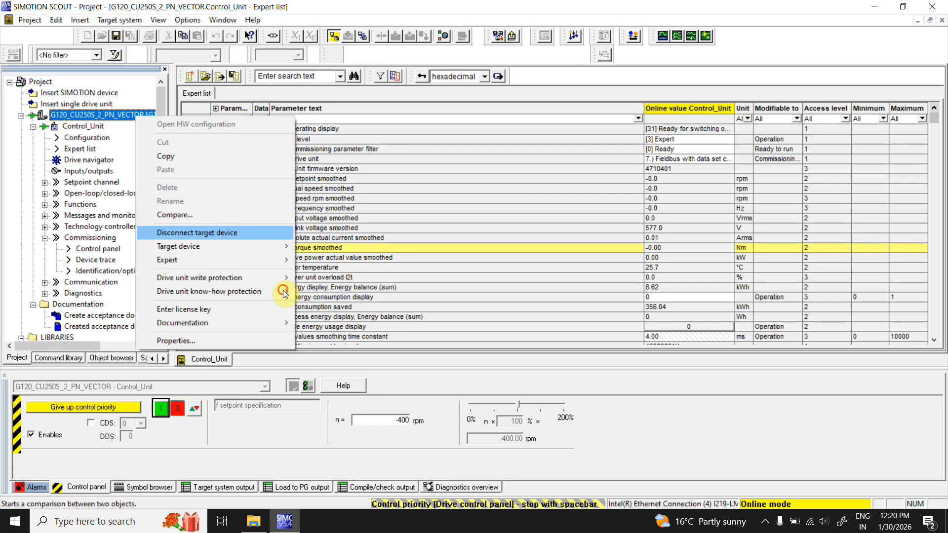
{"action": "left_click", "coordinate": [478, 296]}
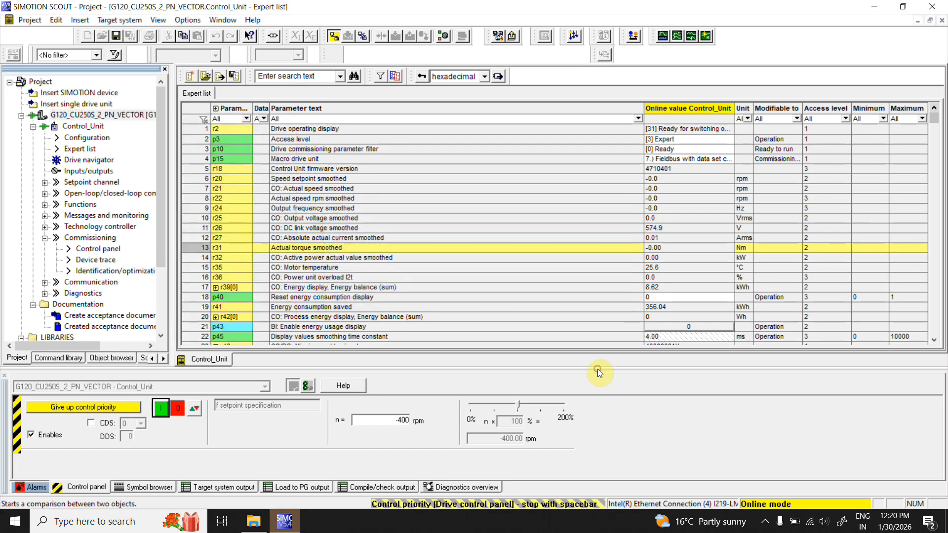
- Clear the enables and return control priority of the drive
{"action": "left_click", "coordinate": [31, 434]}
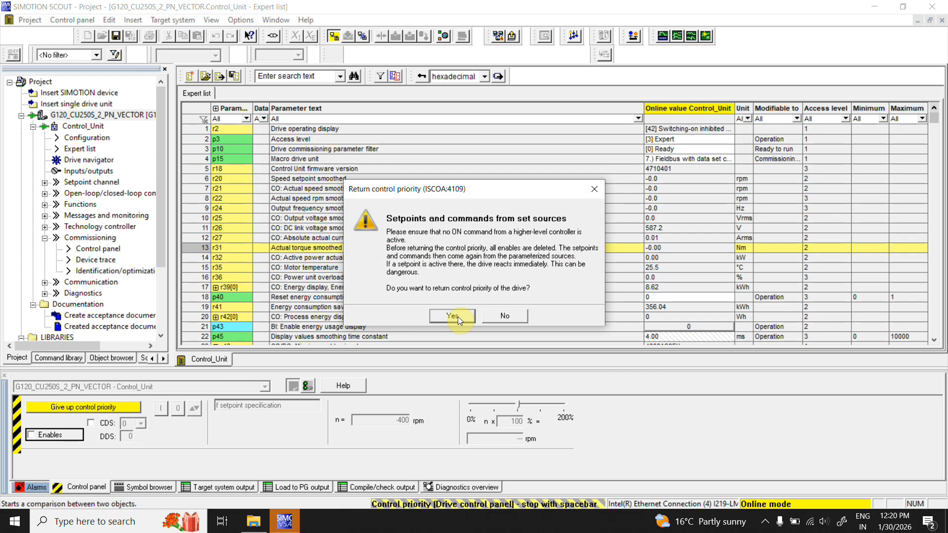
{"action": "left_click", "coordinate": [458, 316]}
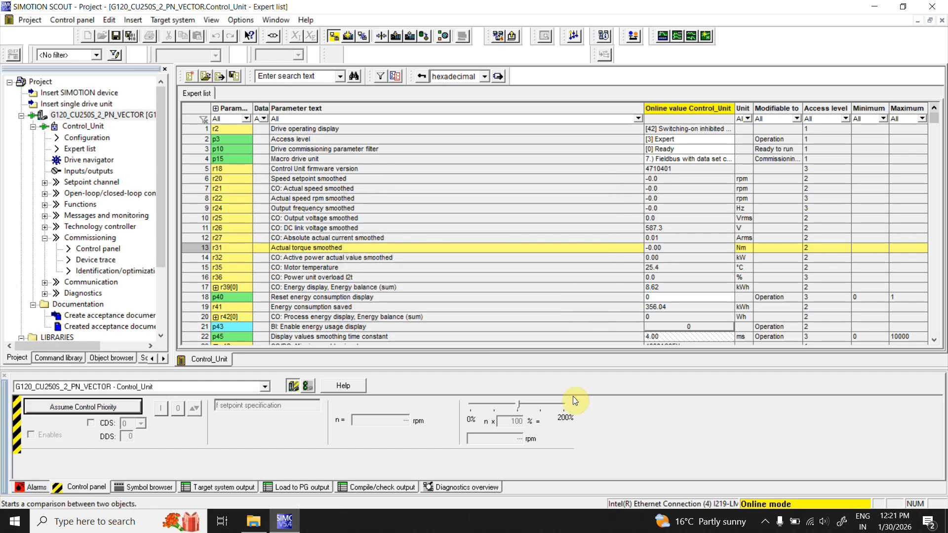